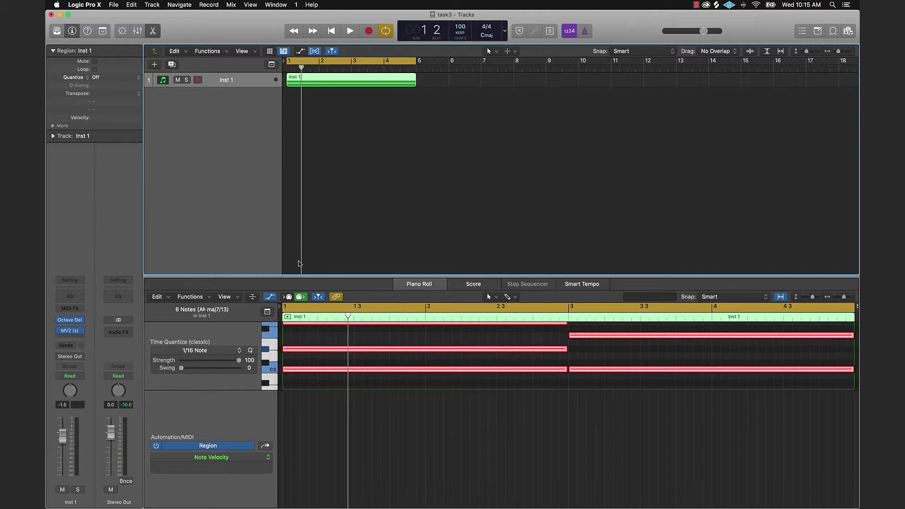
# Step: Play back the Inst 1 chord region, convert it into a new Quick Sampler track, and audition the sample with Musical Typing
pyautogui.press('space')
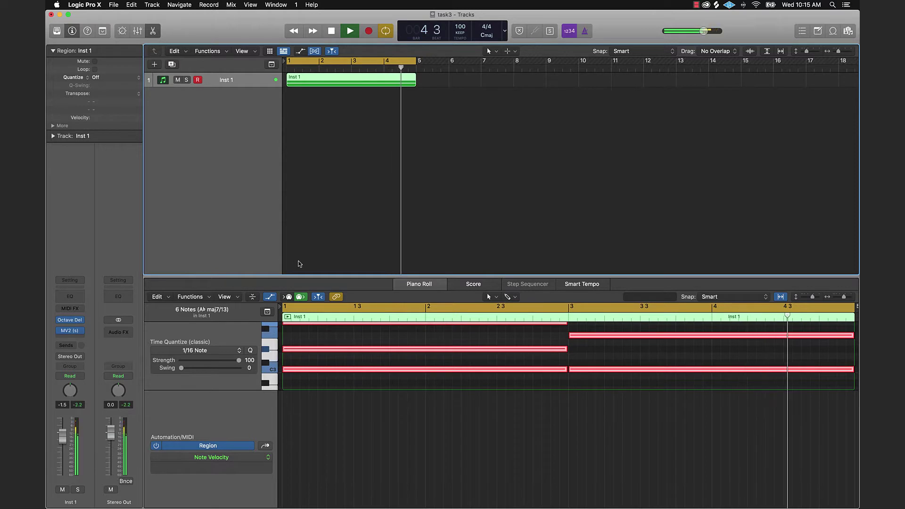
pyautogui.press('space')
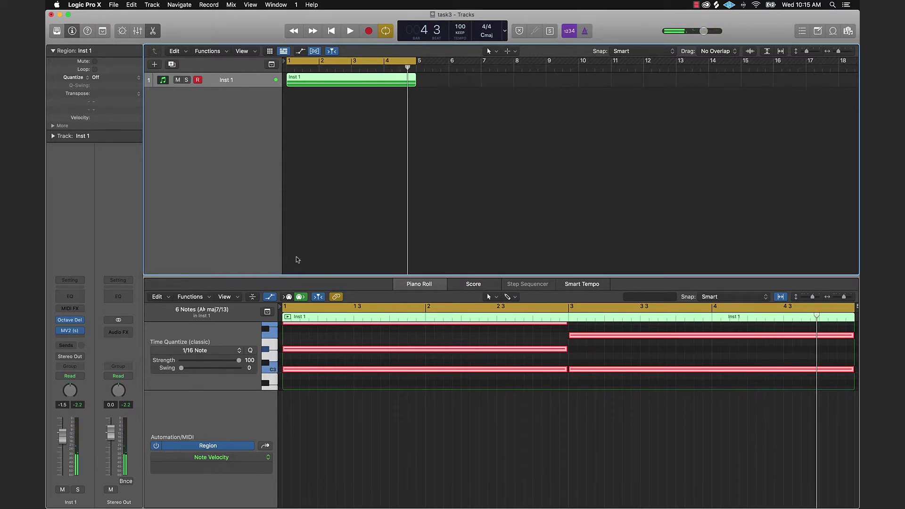
pyautogui.moveTo(304, 84); pyautogui.dragTo(202, 109)
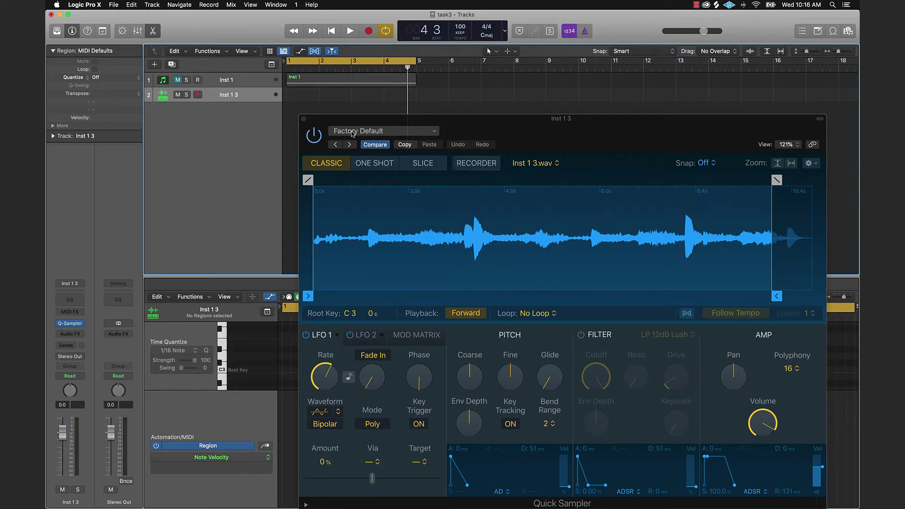
pyautogui.press('super+k')
pyautogui.press('k')
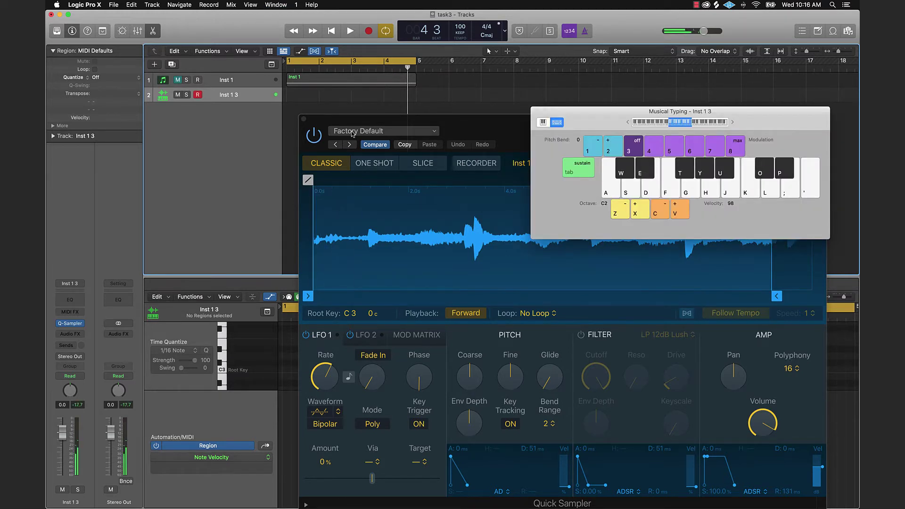
# Step: Turn on Flex with Follow Tempo for the chord sample in Quick Sampler and close the plug-in
pyautogui.click(595, 303)
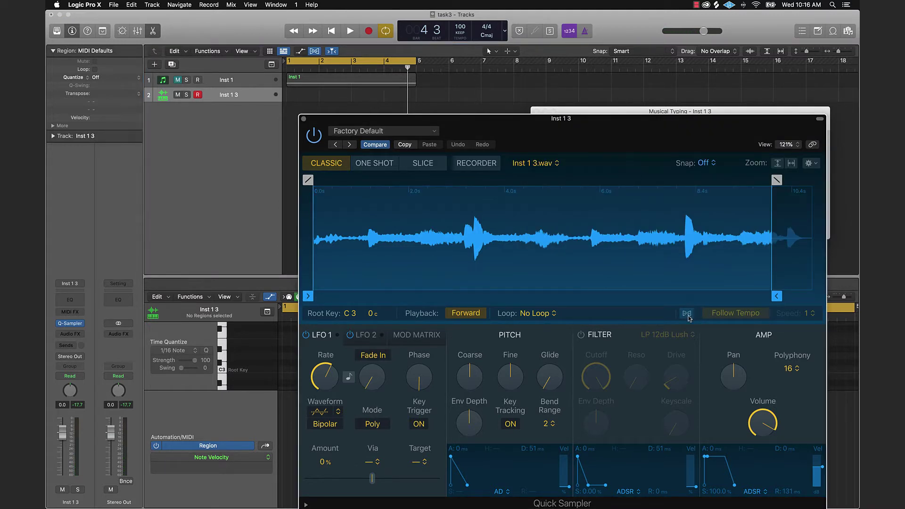
pyautogui.click(688, 317)
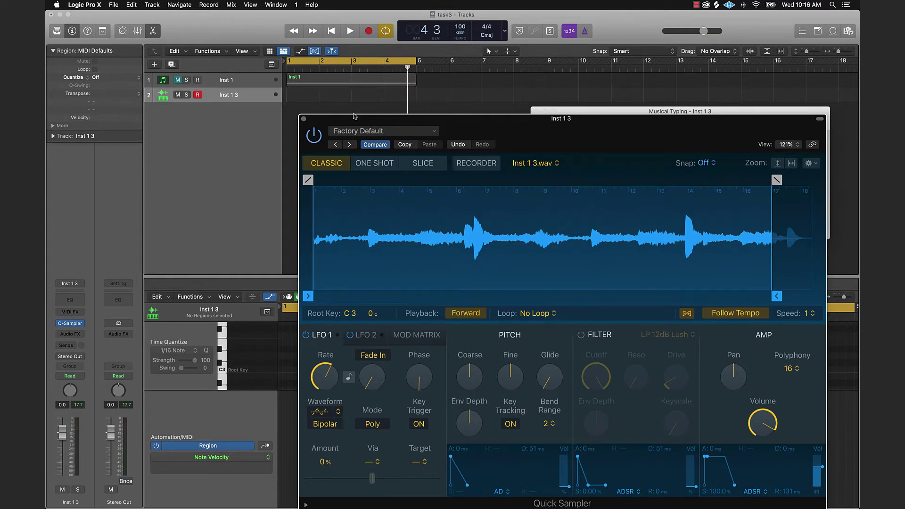
pyautogui.click(304, 118)
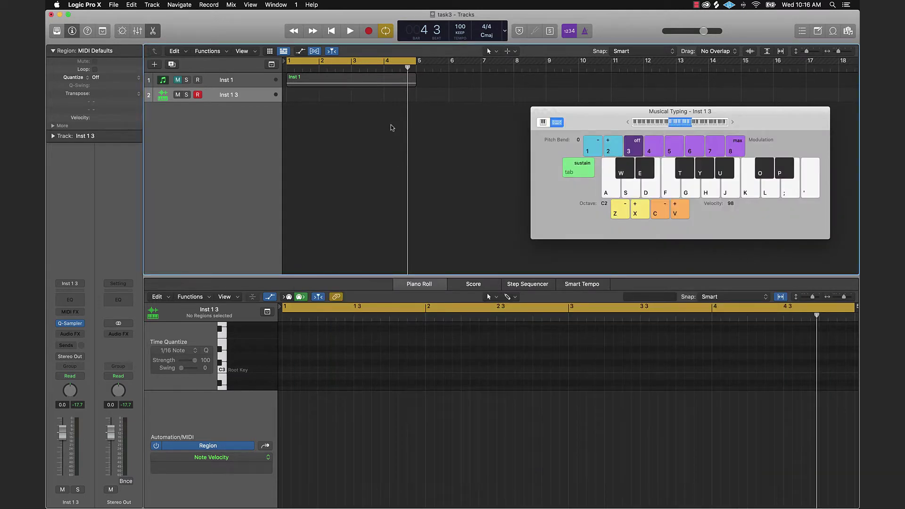
# Step: Record one sustained C3 note across the four-bar cycle on the Inst 1 3 track and select it in the Piano Roll
pyautogui.press('r')
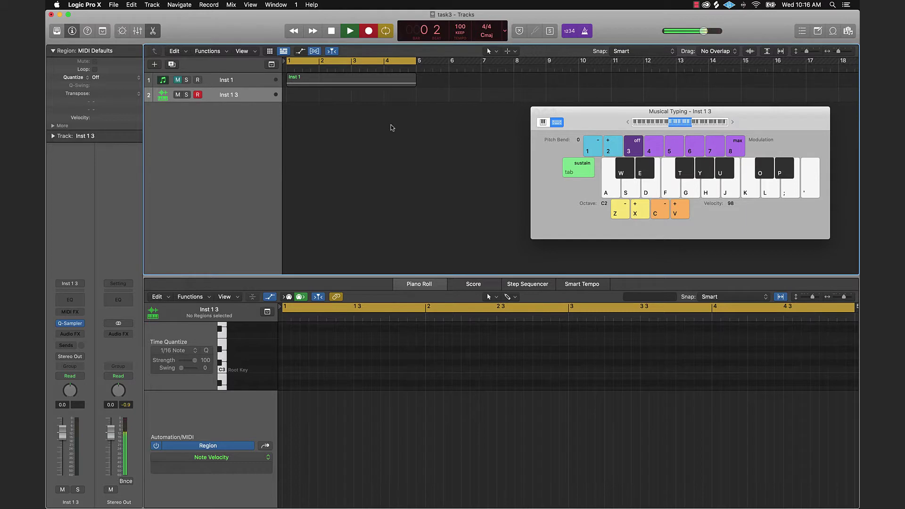
pyautogui.press('k')
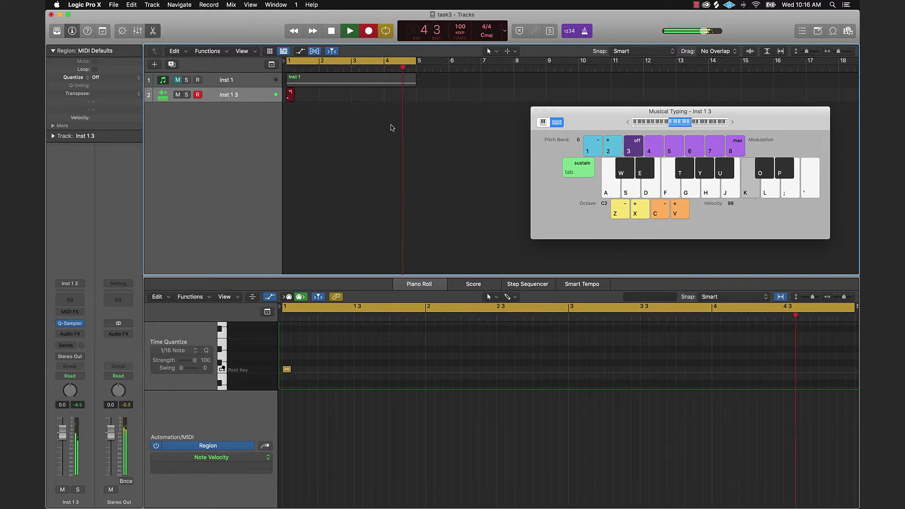
pyautogui.press('space')
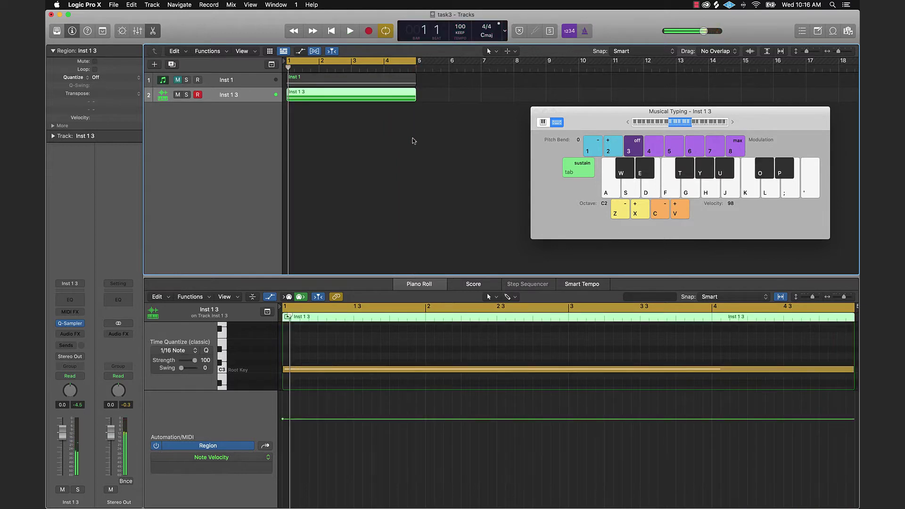
pyautogui.click(416, 333)
pyautogui.press('super+a')
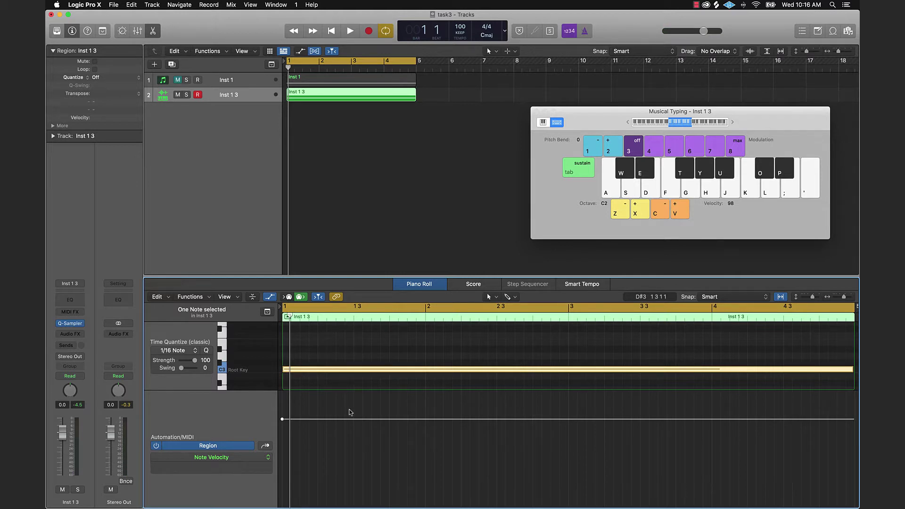
# Step: Create a software instrument track with Quick Sampler (Single Sample) and load the Bricks - Clap 1 preset
pyautogui.click(156, 65)
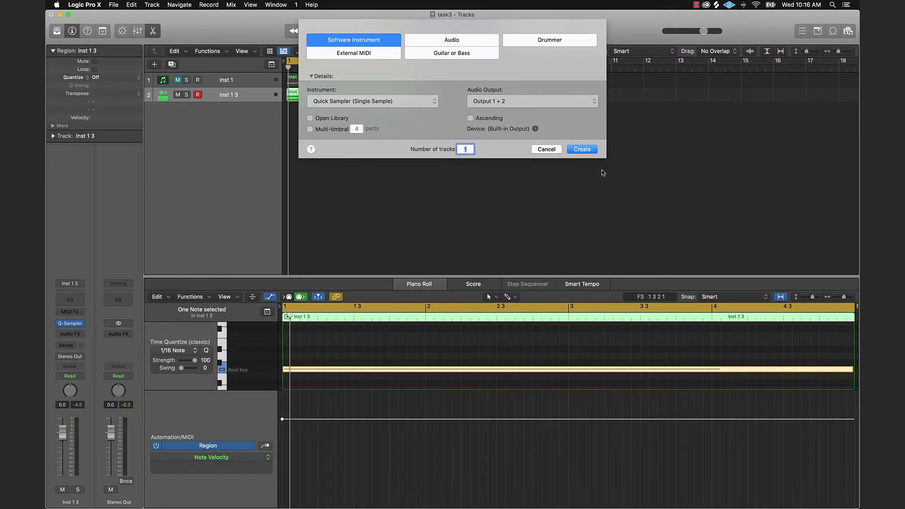
pyautogui.click(582, 150)
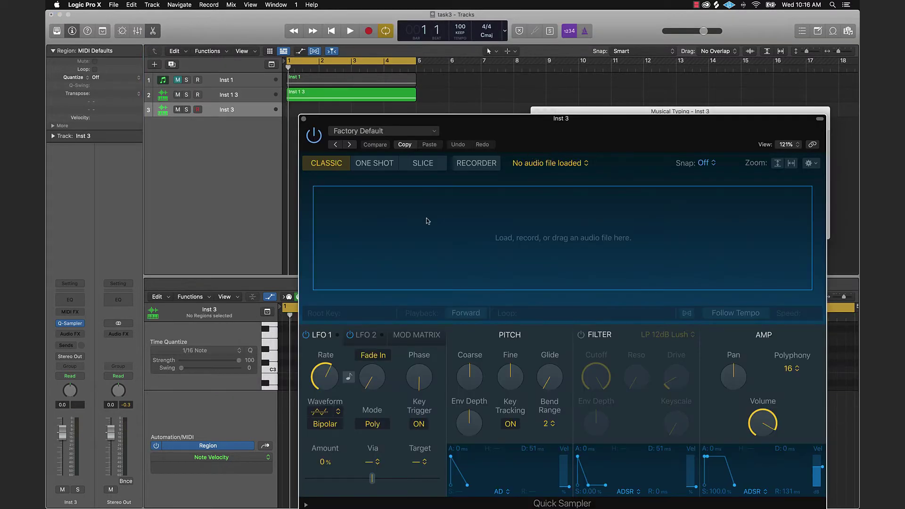
pyautogui.click(384, 132)
pyautogui.scroll(-3, 396, 394)
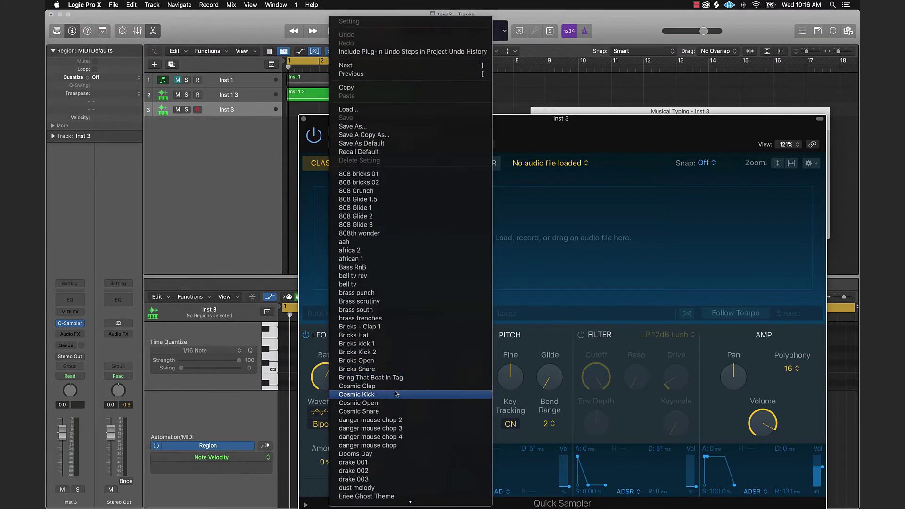
pyautogui.click(396, 333)
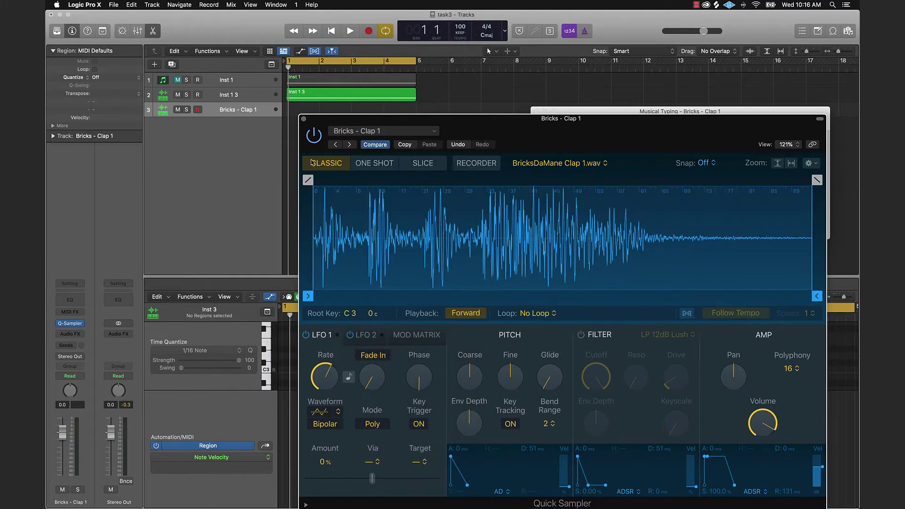
pyautogui.click(304, 118)
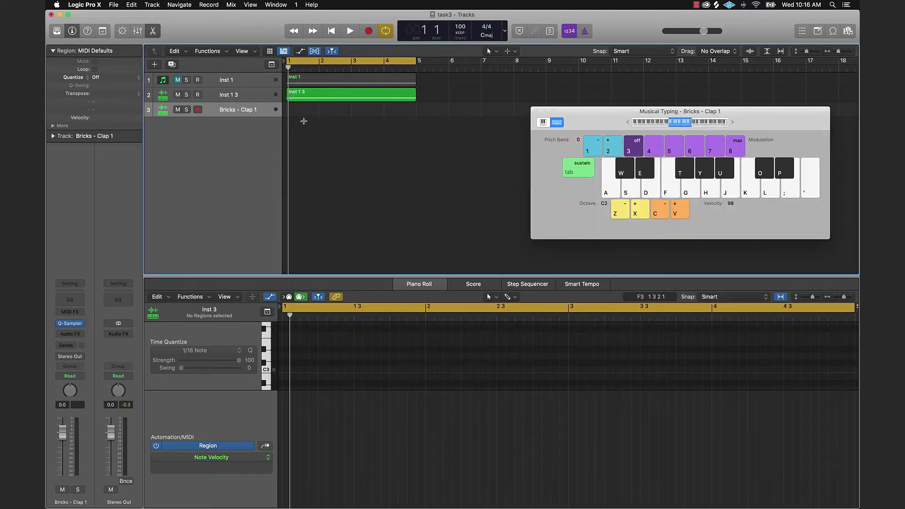
# Step: Record a C3 clap on beat 3 of each of the four bars and quantize the notes to 1/16
pyautogui.press('super+k')
pyautogui.press('super+k')
pyautogui.press('k')
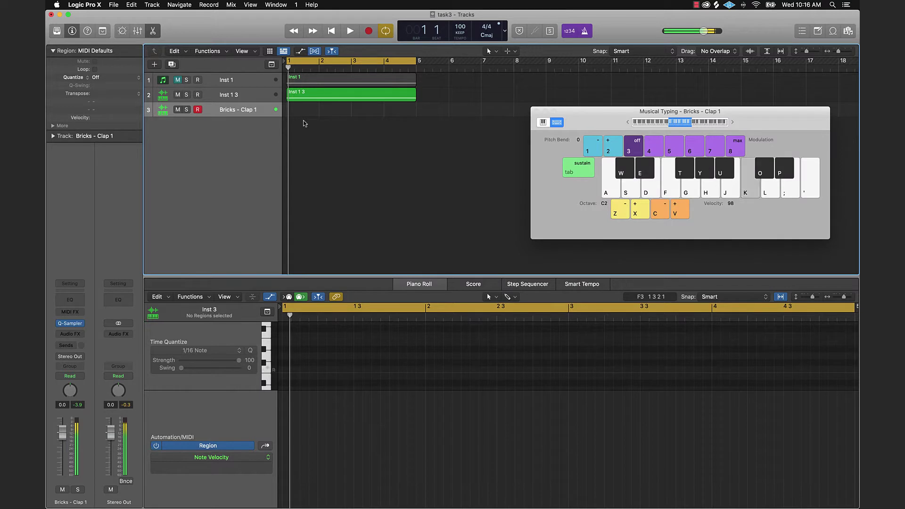
pyautogui.press('space')
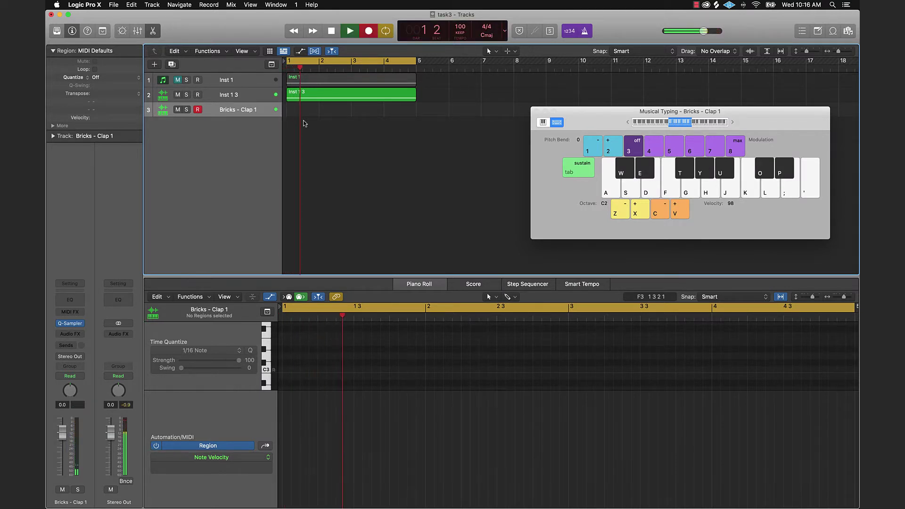
pyautogui.press('k')
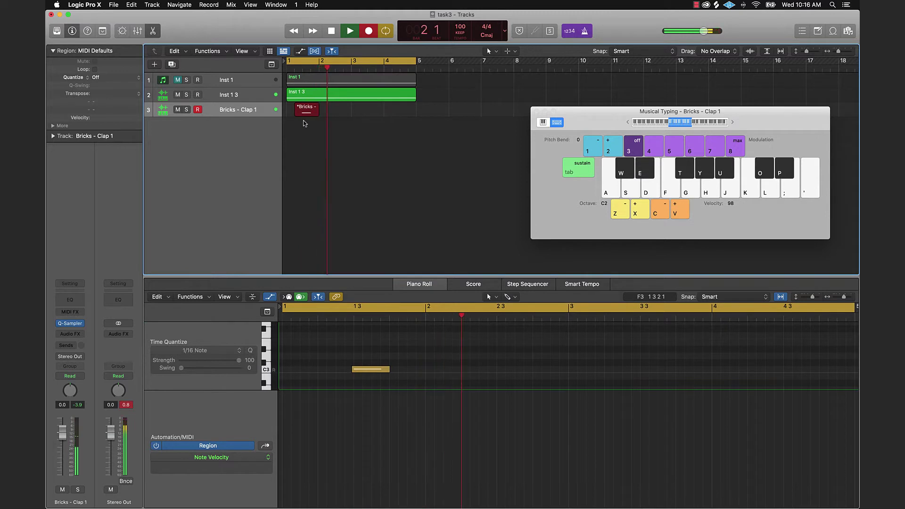
pyautogui.press('k')
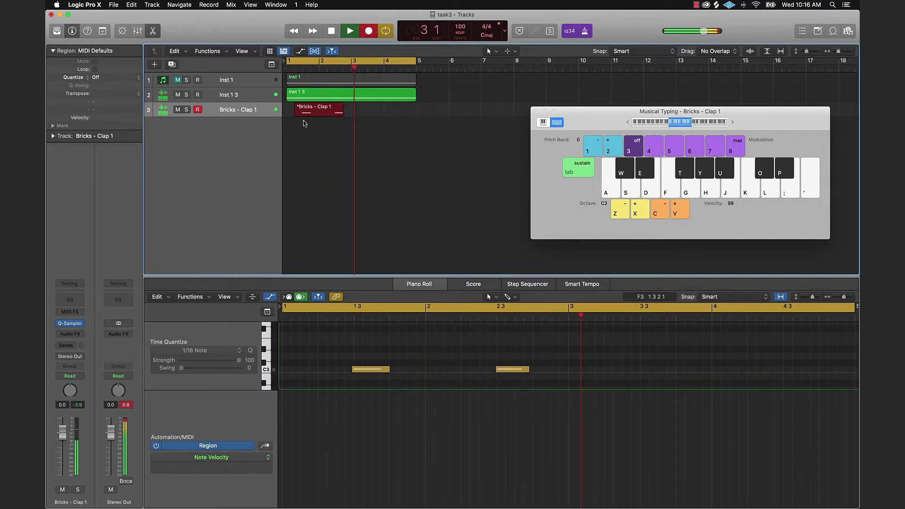
pyautogui.press('k')
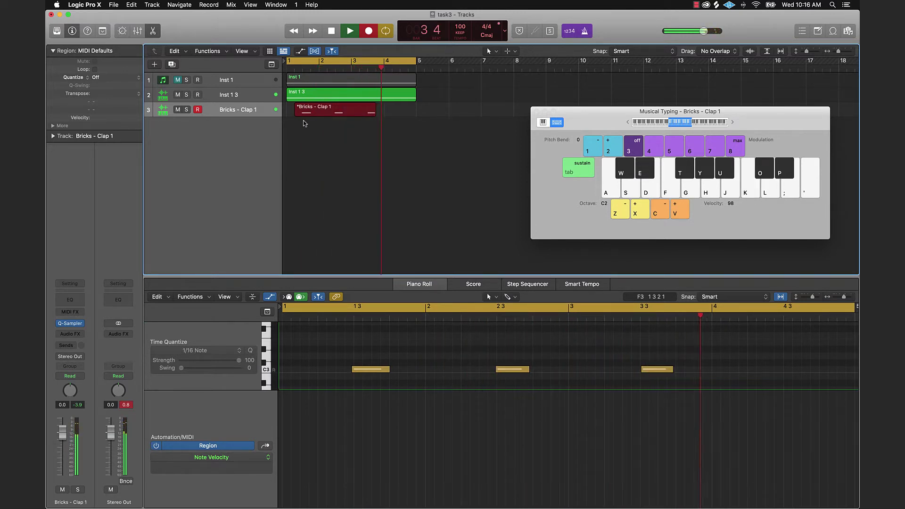
pyautogui.press('k')
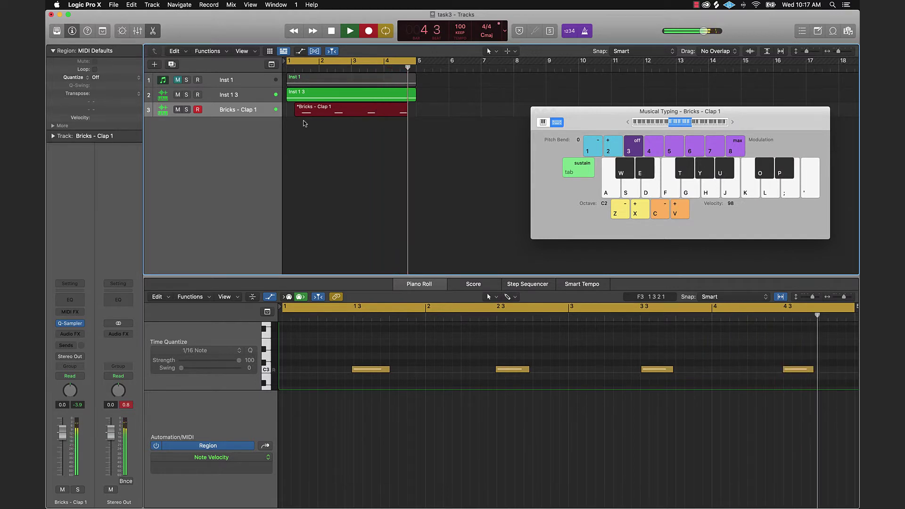
pyautogui.press('space')
pyautogui.click(547, 317)
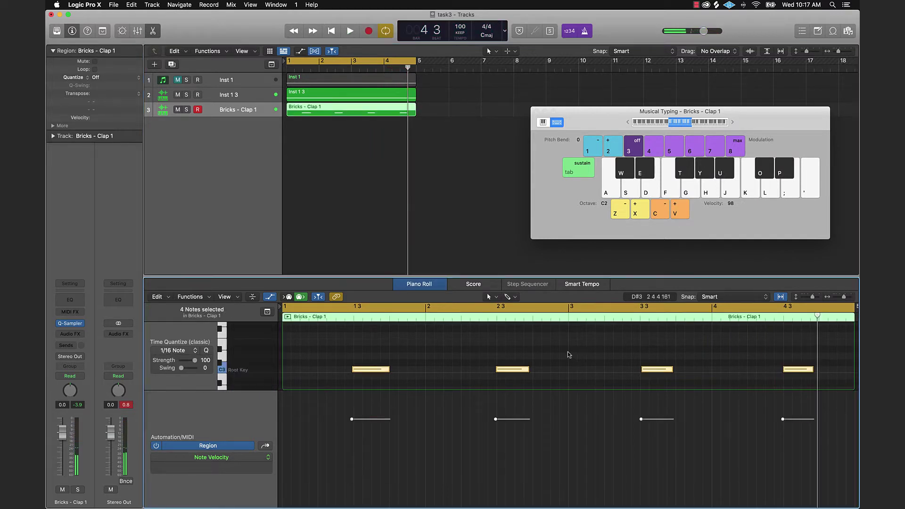
pyautogui.click(206, 350)
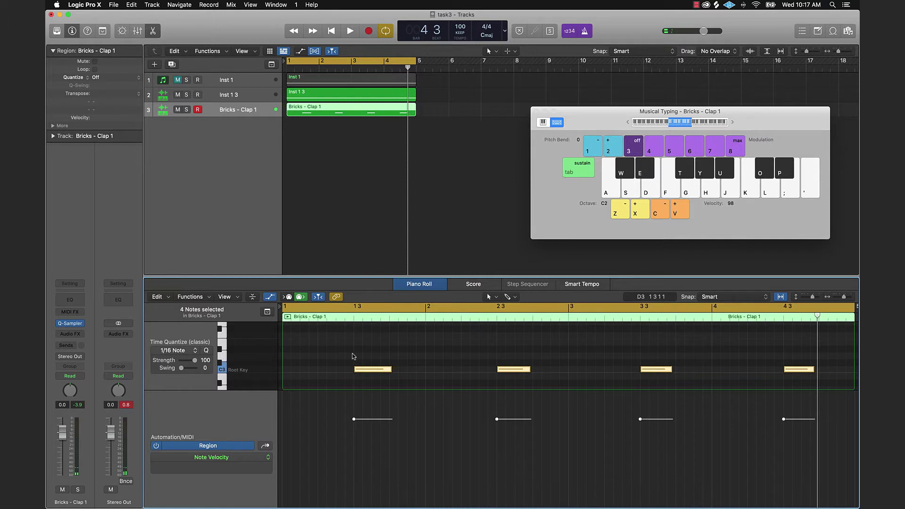
# Step: Add another Quick Sampler track below the clap track, load the Bricks Hat preset and audition it
pyautogui.doubleClick(284, 126)
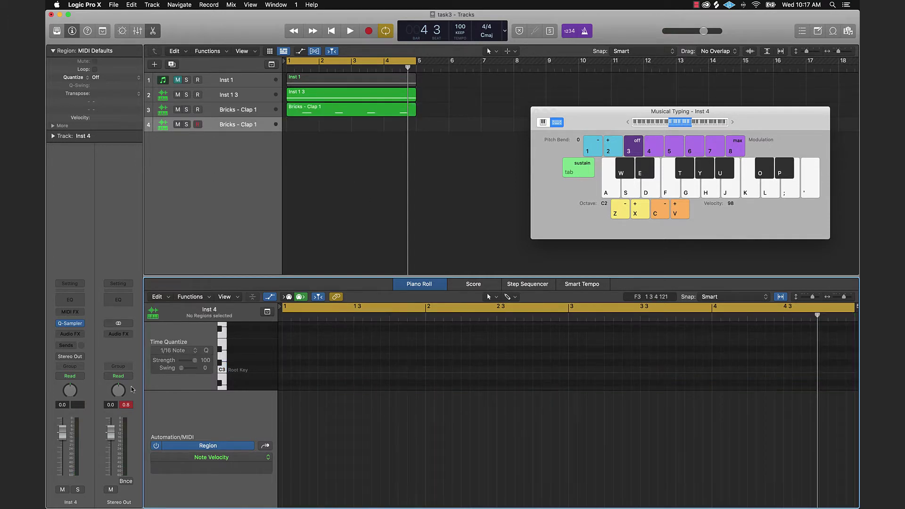
pyautogui.moveTo(73, 325)
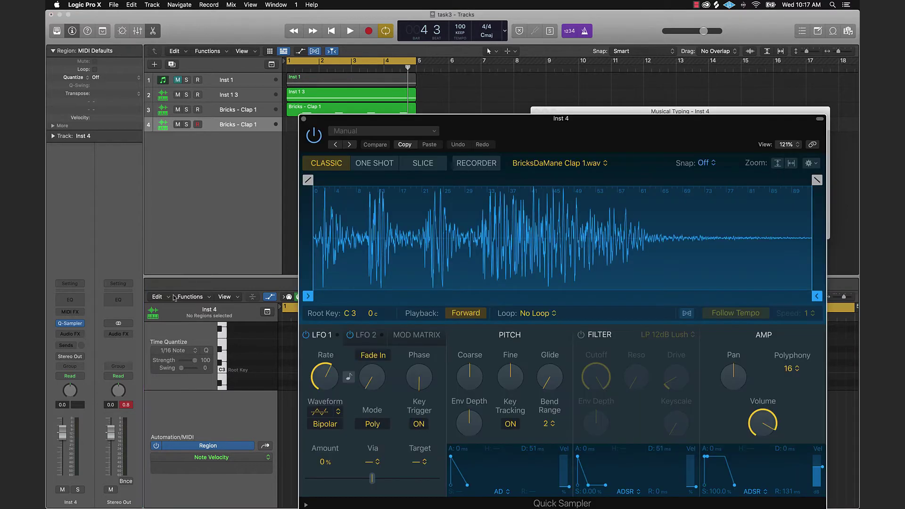
pyautogui.click(371, 132)
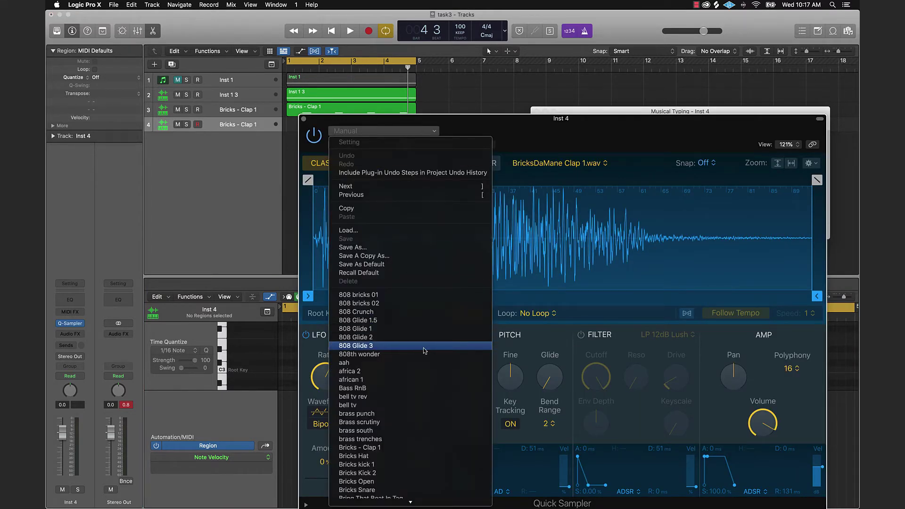
pyautogui.scroll(-10, 401, 344)
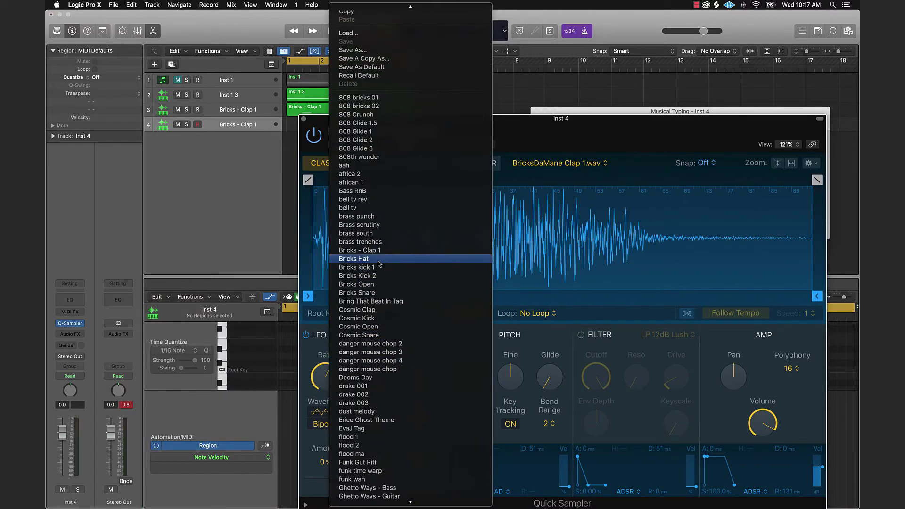
pyautogui.click(357, 258)
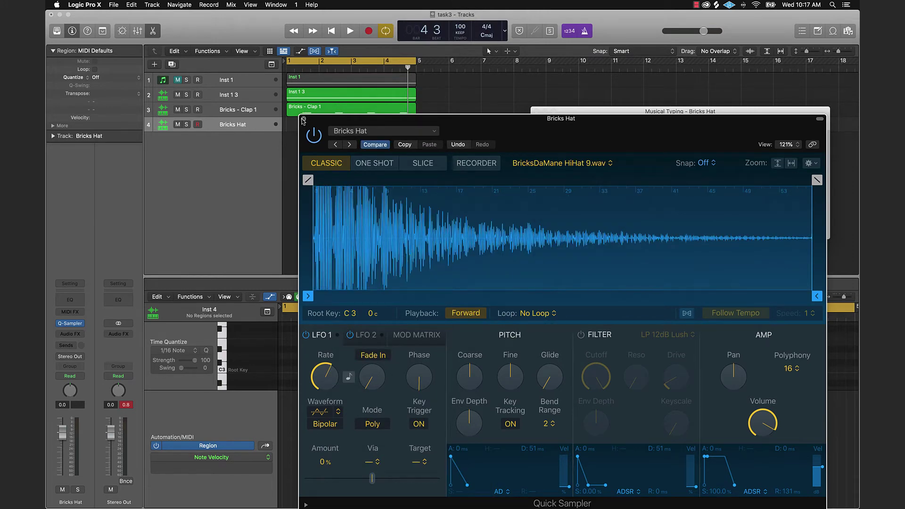
pyautogui.click(304, 119)
pyautogui.press('k')
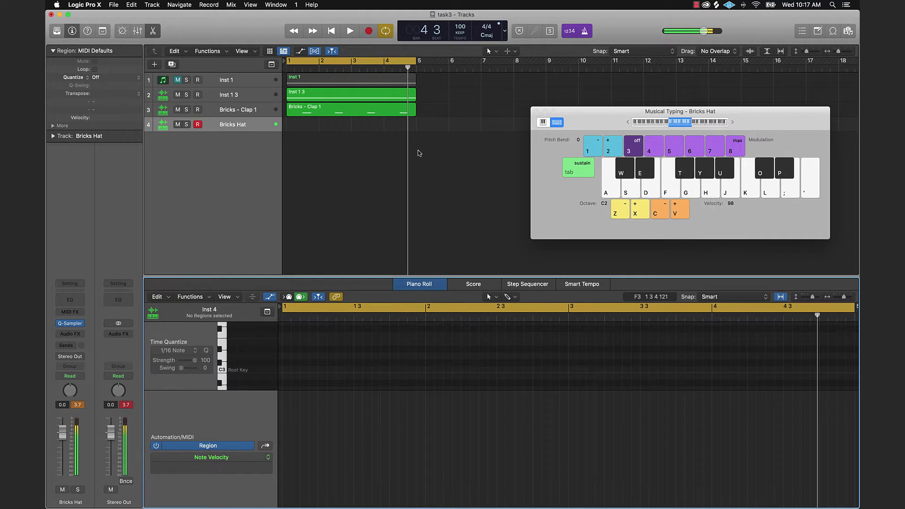
# Step: Create a Step Sequencer pattern on the Bricks Hat track with every other step of the 16-step C3 row on, starting at step 1
pyautogui.click(523, 285)
pyautogui.press('Return')
pyautogui.moveTo(309, 330); pyautogui.dragTo(389, 330)
pyautogui.click(355, 330)
pyautogui.click(440, 330)
pyautogui.click(516, 330)
pyautogui.click(589, 331)
pyautogui.click(652, 331)
pyautogui.click(721, 331)
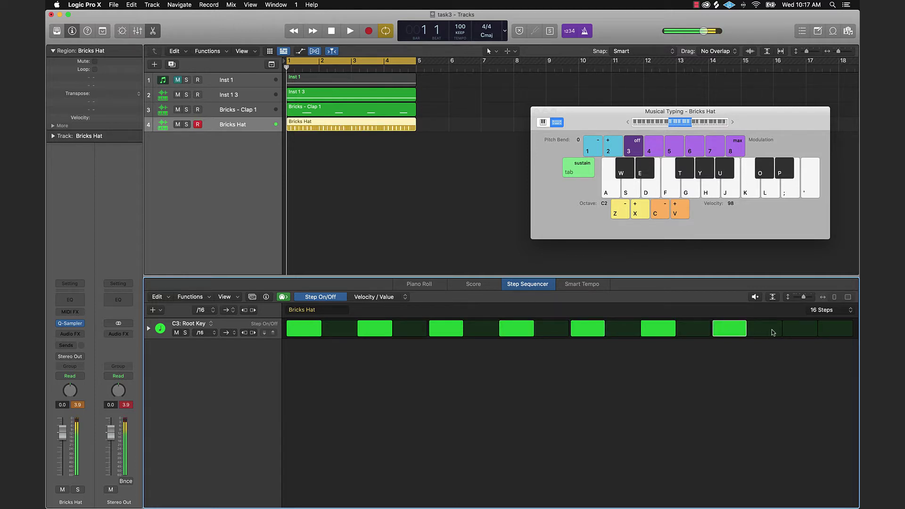
pyautogui.click(796, 333)
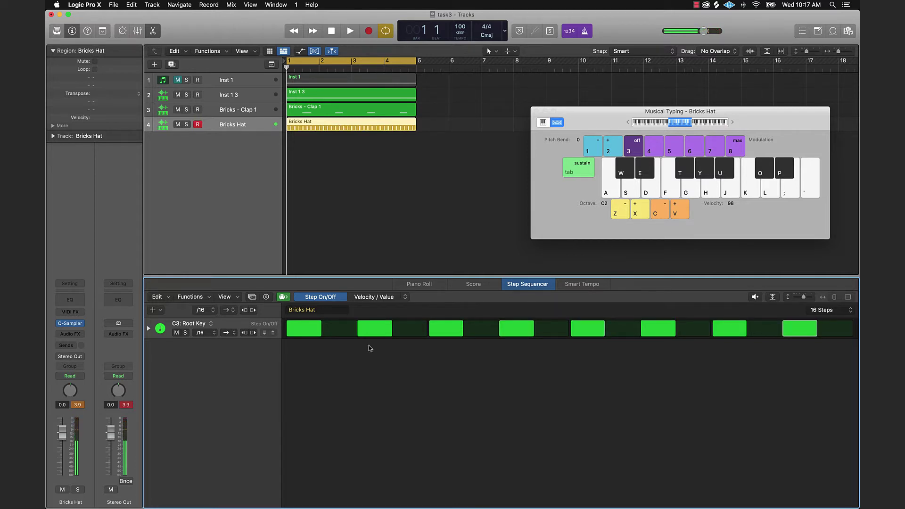
# Step: Set the hi-hat pattern length to 64 steps and add an extra hit on the sixth step of each 32-step half
pyautogui.click(839, 311)
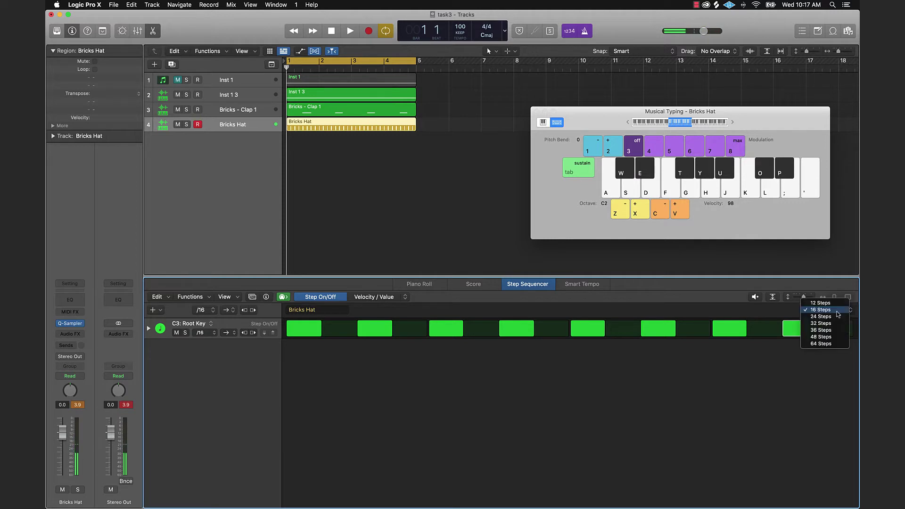
pyautogui.click(823, 345)
pyautogui.click(380, 332)
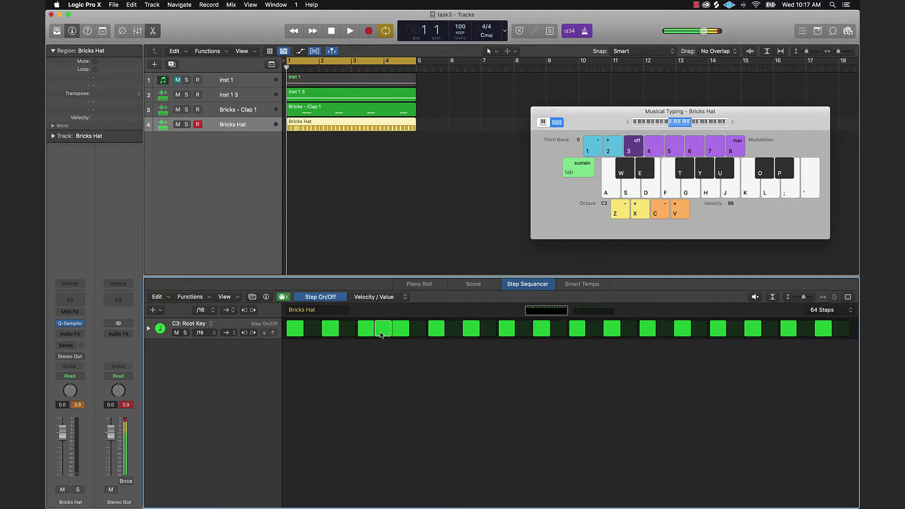
pyautogui.click(594, 310)
pyautogui.click(383, 329)
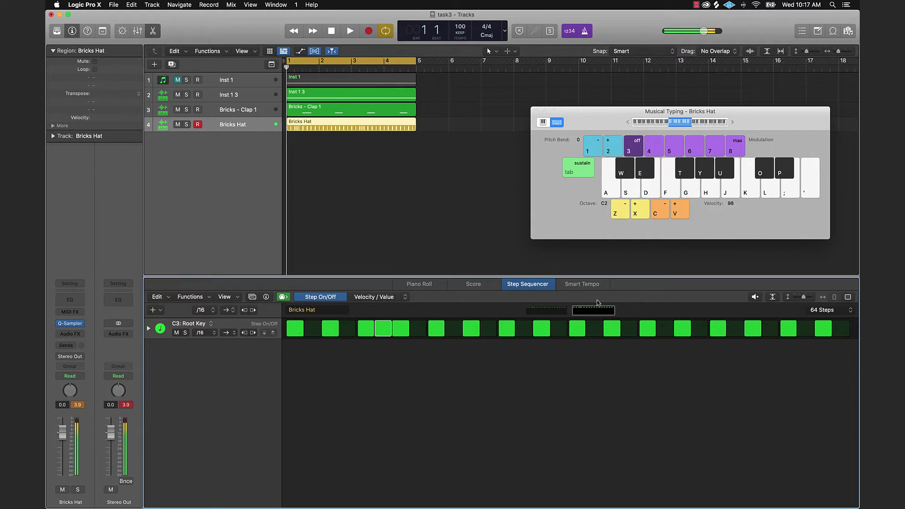
# Step: Play back the arrangement to hear the hi-hat pattern together with the sampled loop and the clap
pyautogui.click(406, 163)
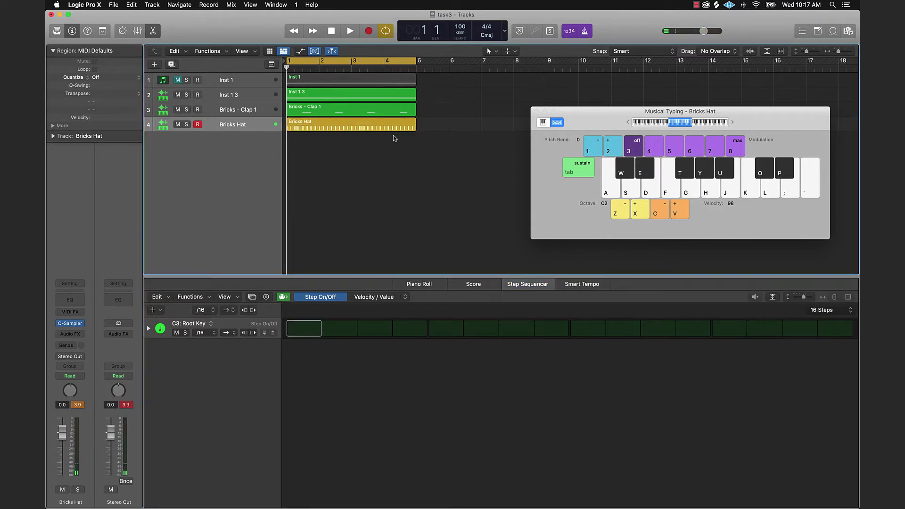
pyautogui.press('space')
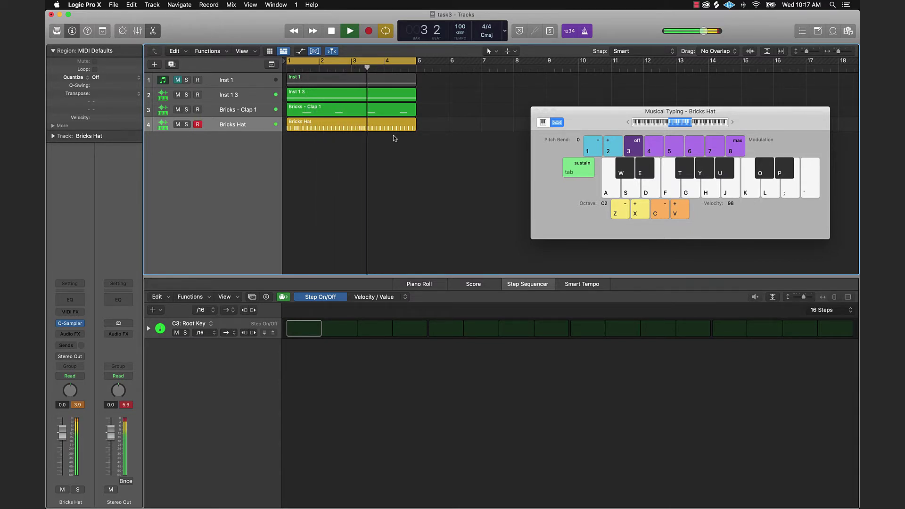
pyautogui.press('space')
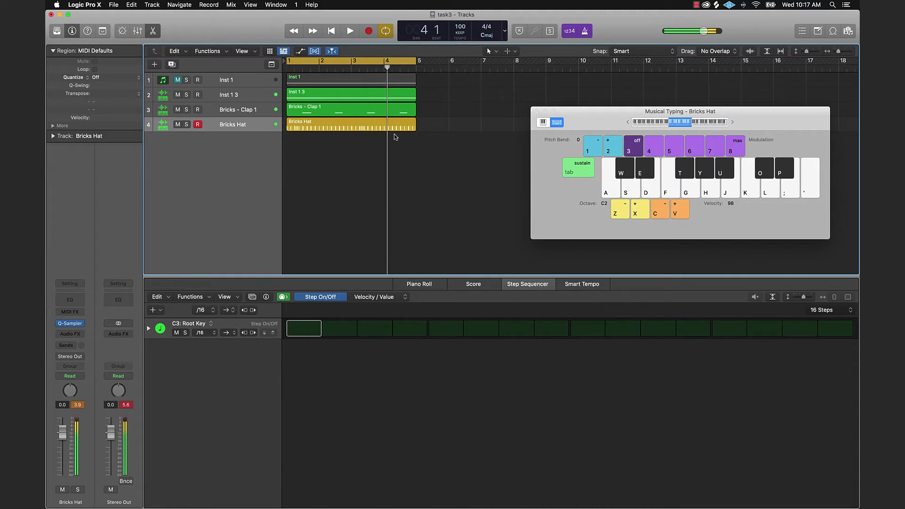
# Step: Bounce the Inst 1 3 region in place to a new track named Inst 1 3_bip, with the source muted and normalizing off
pyautogui.click(226, 97)
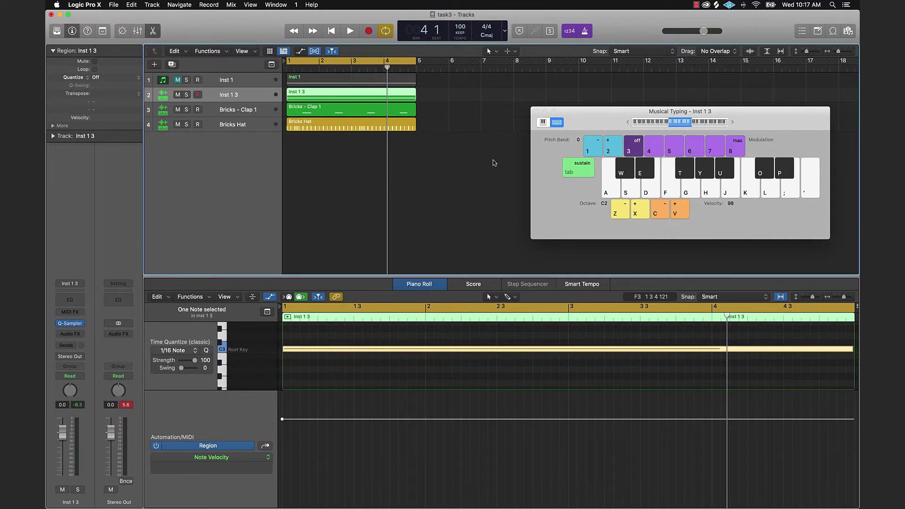
pyautogui.click(536, 112)
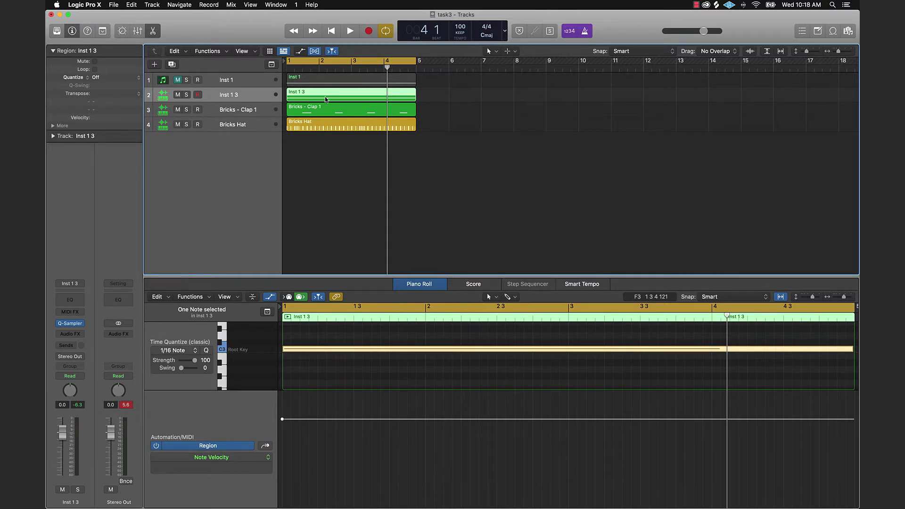
pyautogui.rightClick(349, 97)
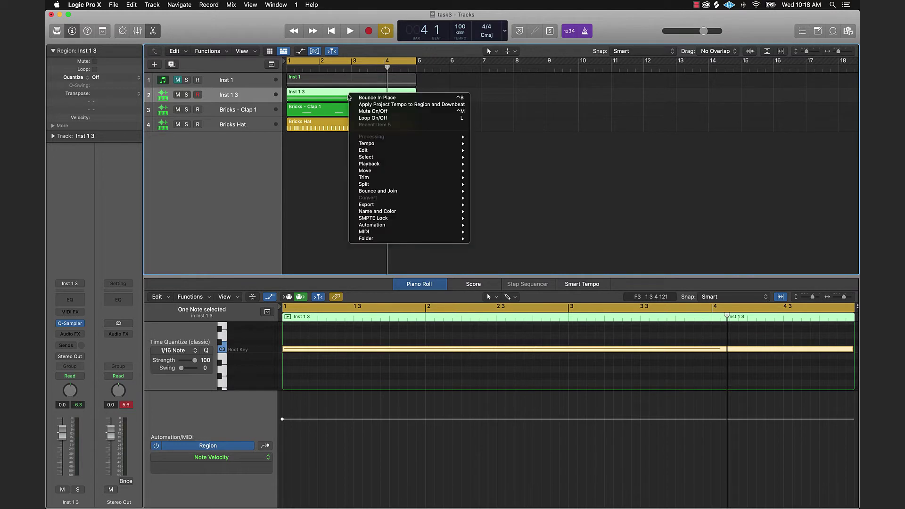
pyautogui.click(382, 98)
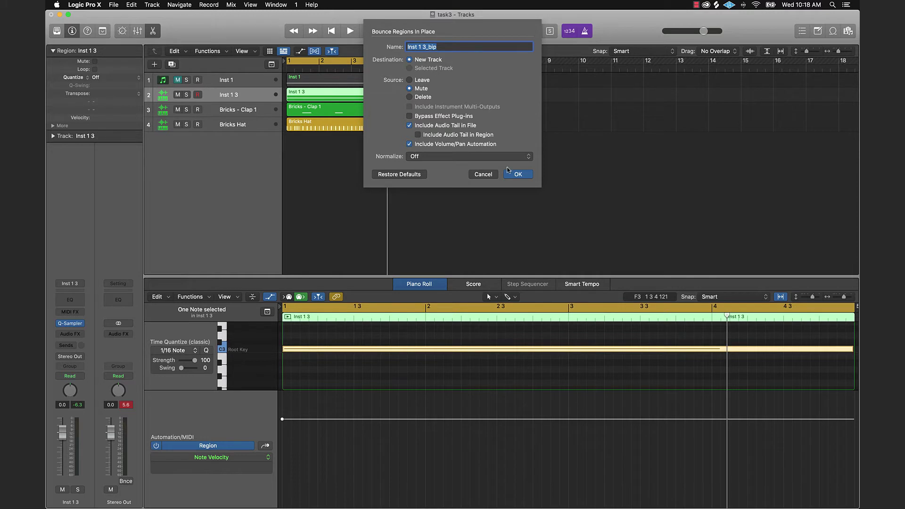
pyautogui.click(529, 175)
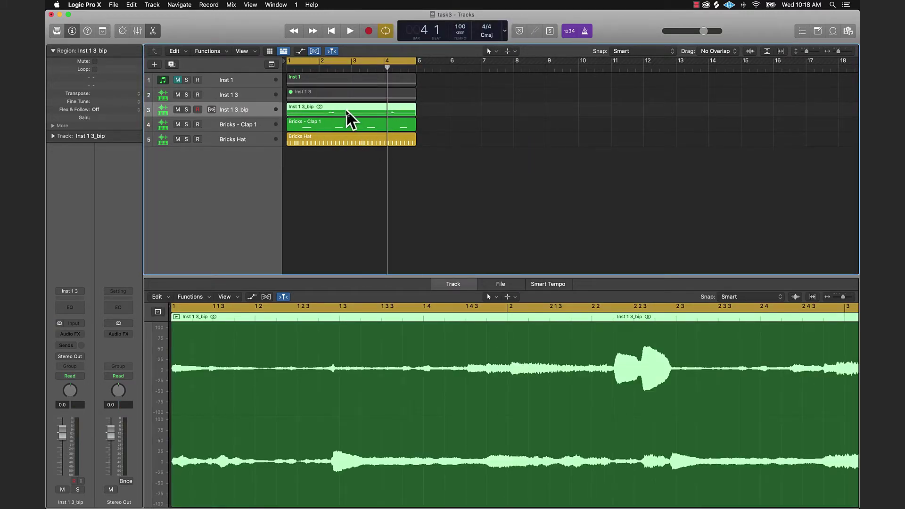
# Step: With Polyphonic flex on the Inst 1 3_bip track, move the transient just ahead of bar 2 onto the bar 2 downbeat and play the result
pyautogui.press('super+Down')
pyautogui.press('super+Down')
pyautogui.press('super+Down')
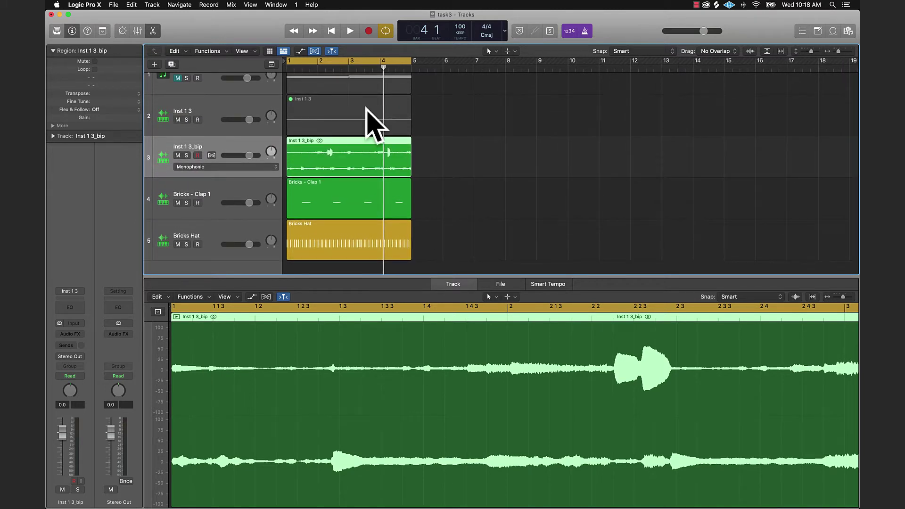
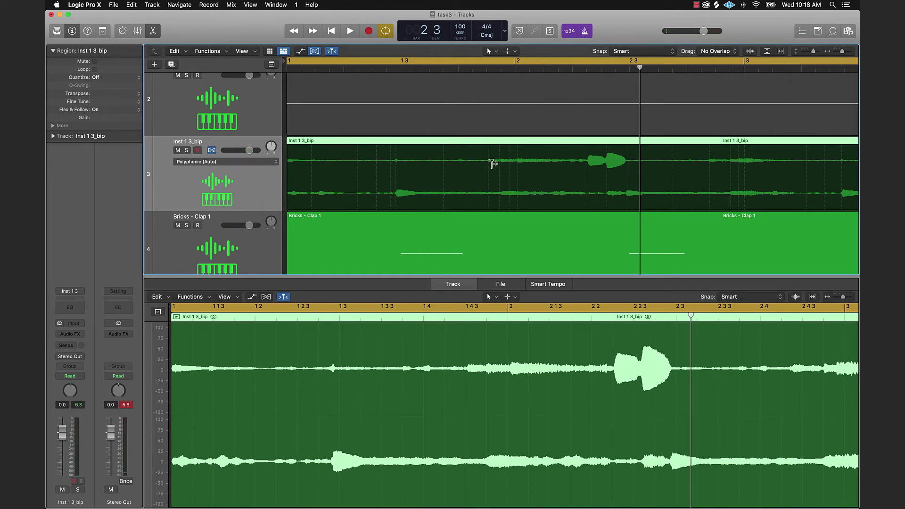
pyautogui.moveTo(488, 161); pyautogui.dragTo(515, 160)
pyautogui.press('space')
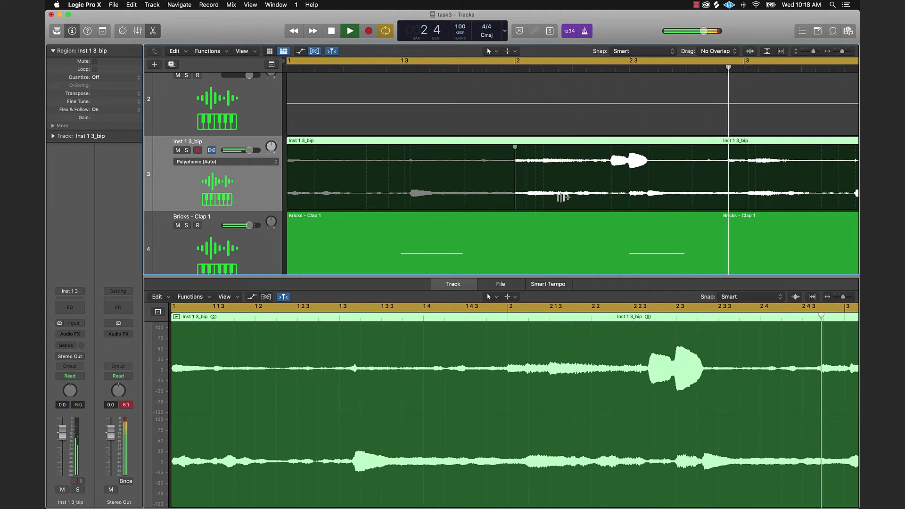
pyautogui.press('space')
# Step: Play the flexed loop from the start, shift the loud hit in bar 2 onto beat 3 with a flex marker, and audition it
pyautogui.hscroll(5, 628, 189)
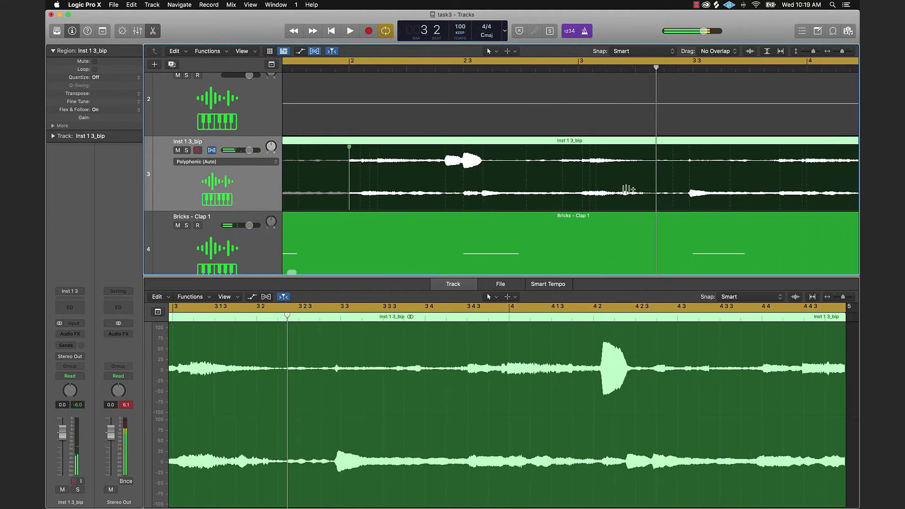
pyautogui.hscroll(-3, 612, 193)
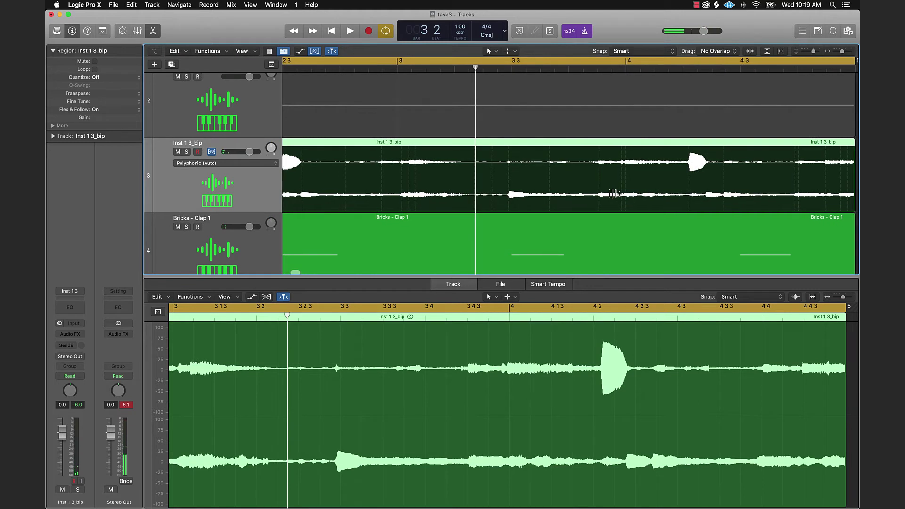
pyautogui.press('Return')
pyautogui.press('space')
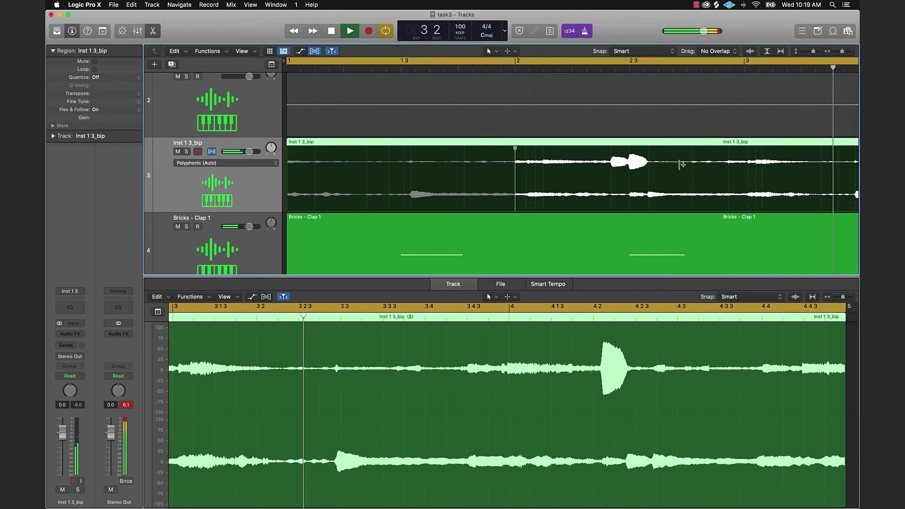
pyautogui.hscroll(10, 679, 170)
pyautogui.hscroll(-10, 677, 171)
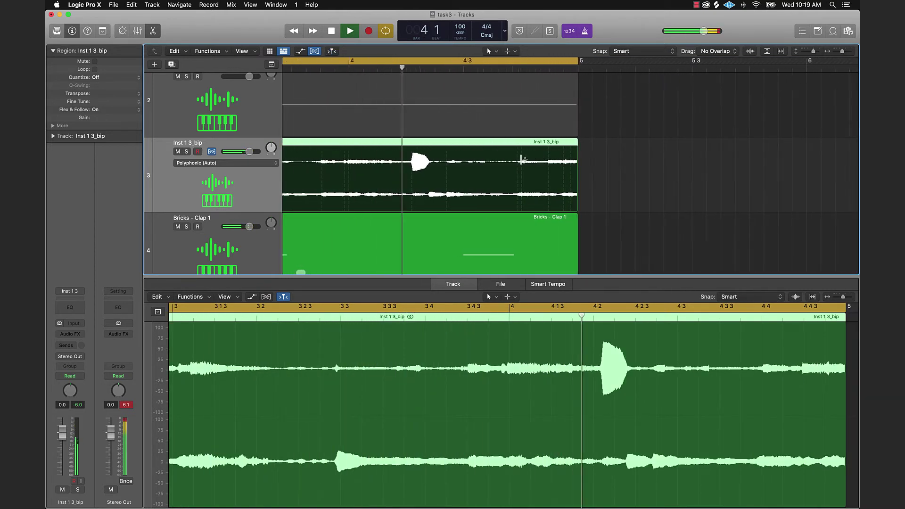
pyautogui.hscroll(-5, 518, 159)
pyautogui.press('space')
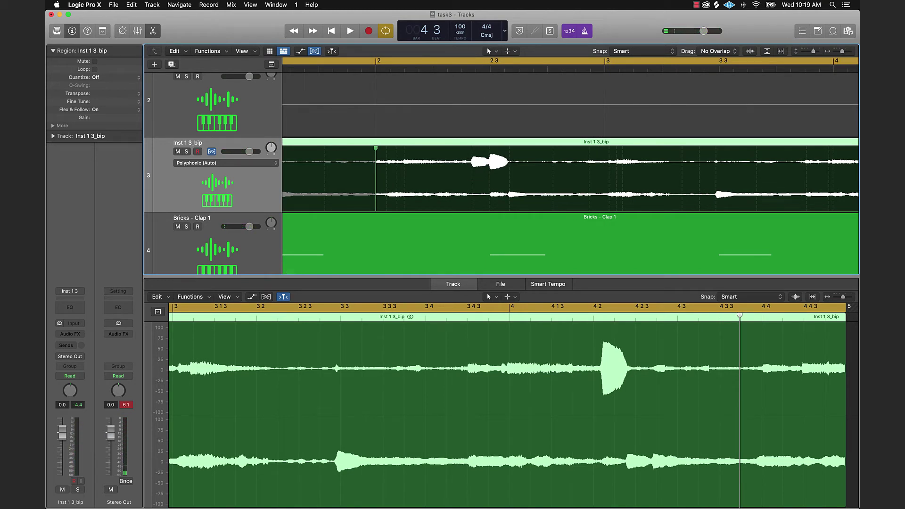
pyautogui.moveTo(472, 156); pyautogui.dragTo(491, 156)
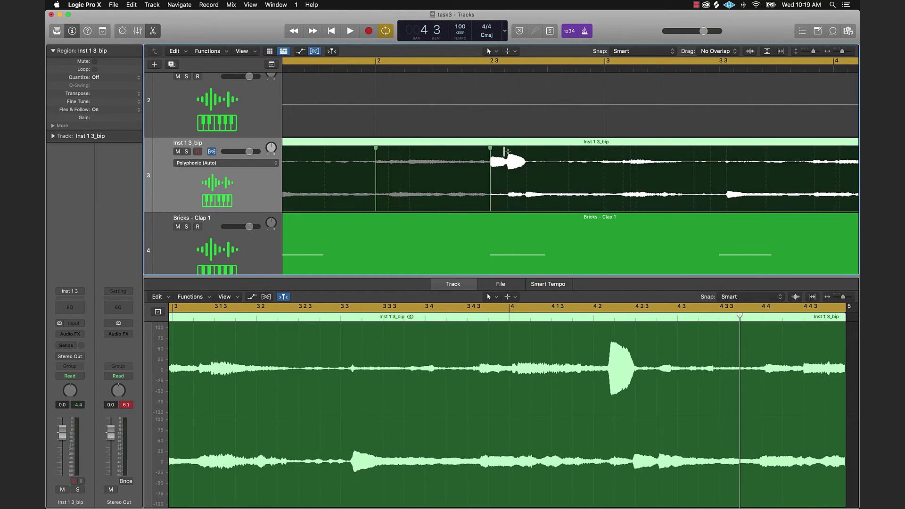
pyautogui.press('space')
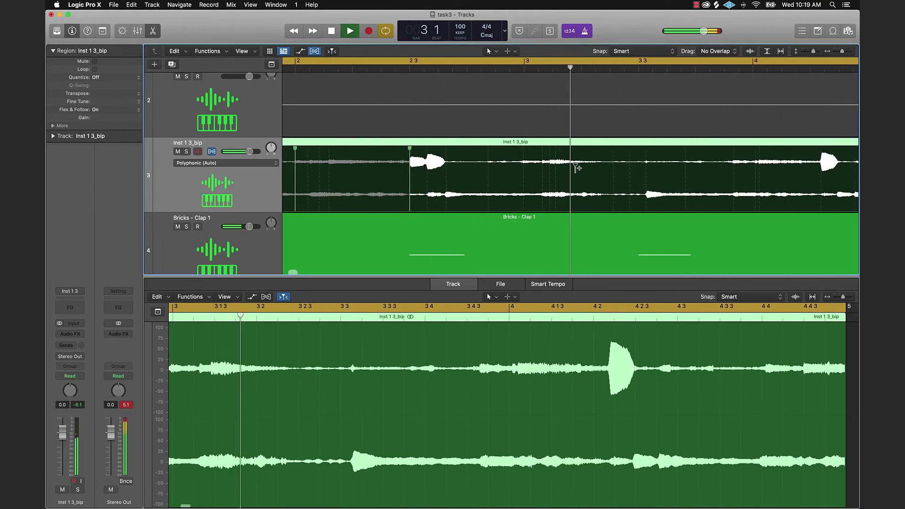
pyautogui.press('space')
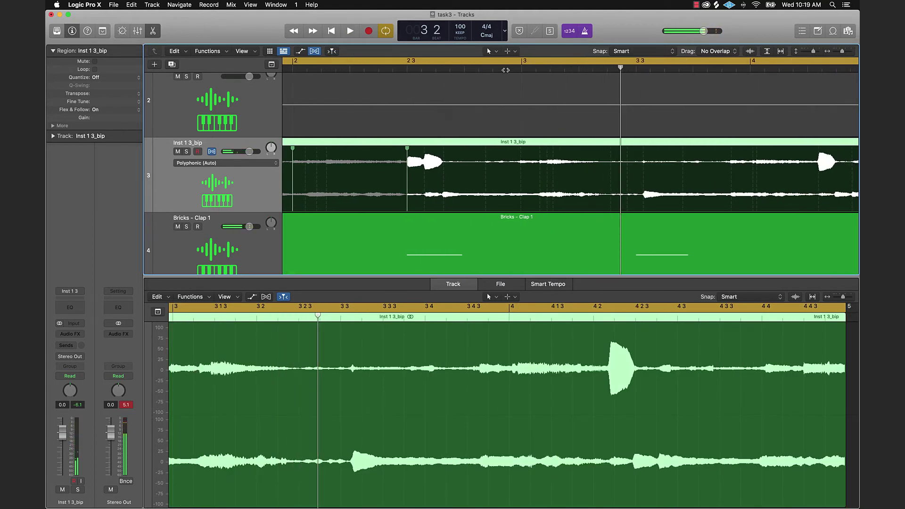
# Step: Audition the passage around bar 3 and pull the late transient back onto the bar 3 downbeat with a flex marker
pyautogui.click(536, 69)
pyautogui.press('space')
pyautogui.press('space')
pyautogui.click(538, 69)
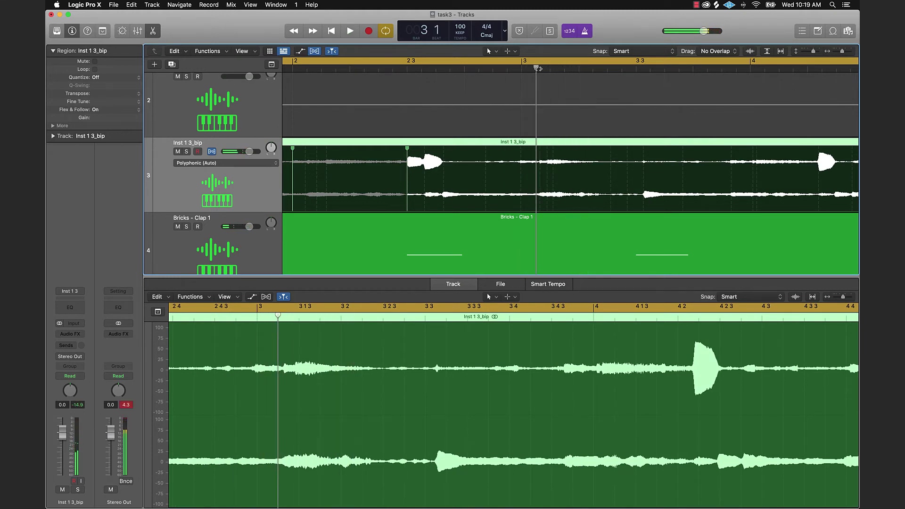
pyautogui.press('space')
pyautogui.press('Return')
pyautogui.press('space')
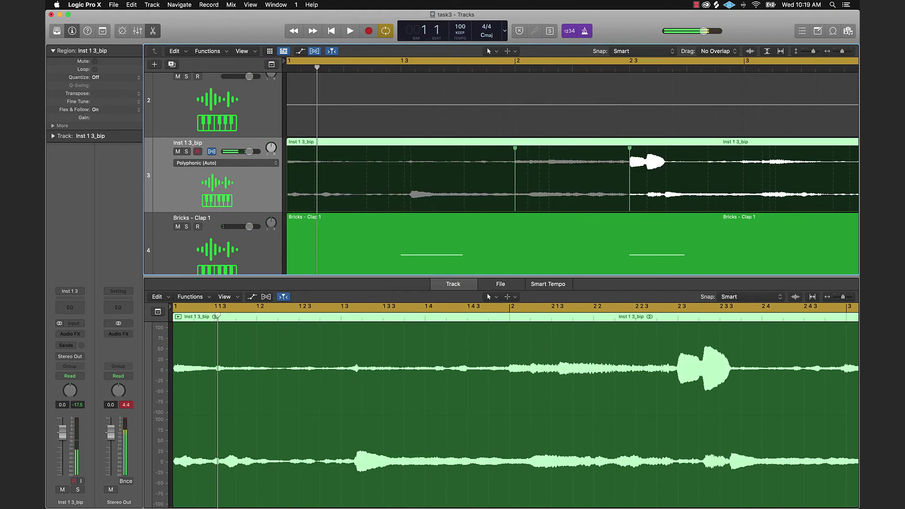
pyautogui.click(769, 68)
pyautogui.press('space')
pyautogui.press('space')
pyautogui.click(769, 68)
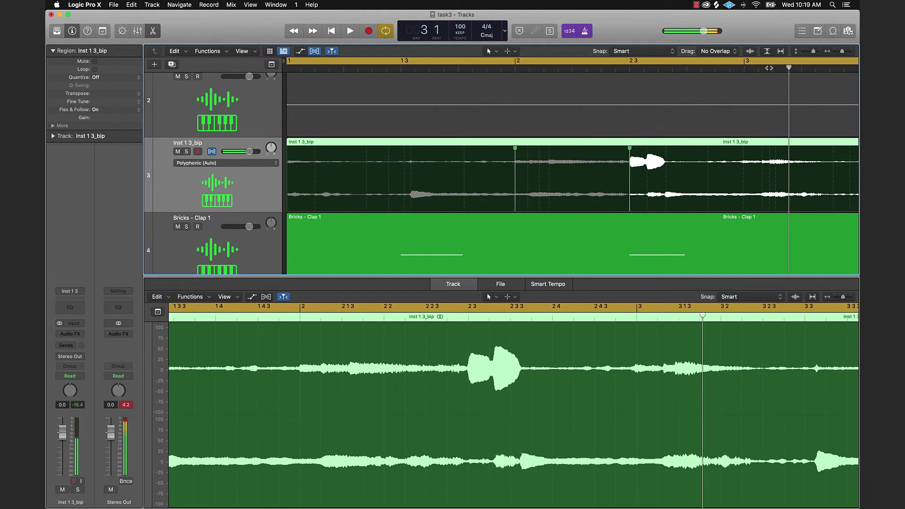
pyautogui.press('space')
pyautogui.press('space')
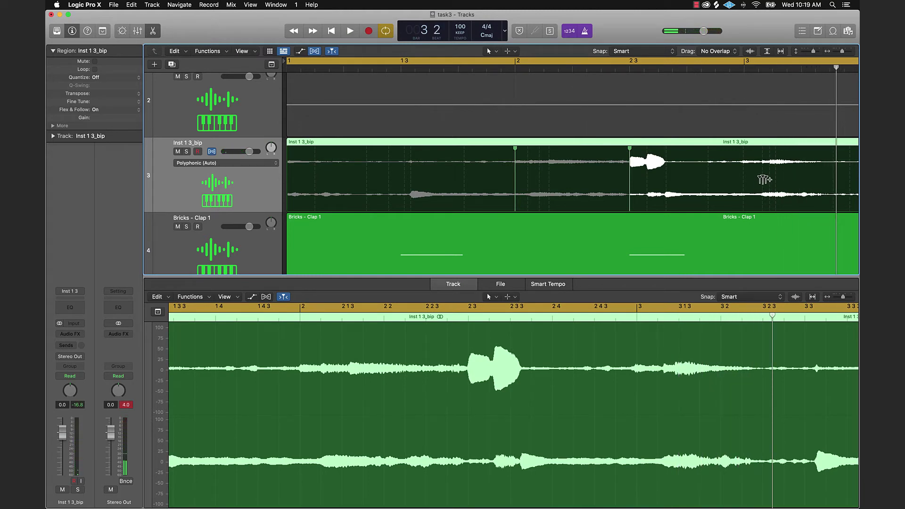
pyautogui.moveTo(763, 156); pyautogui.dragTo(746, 155)
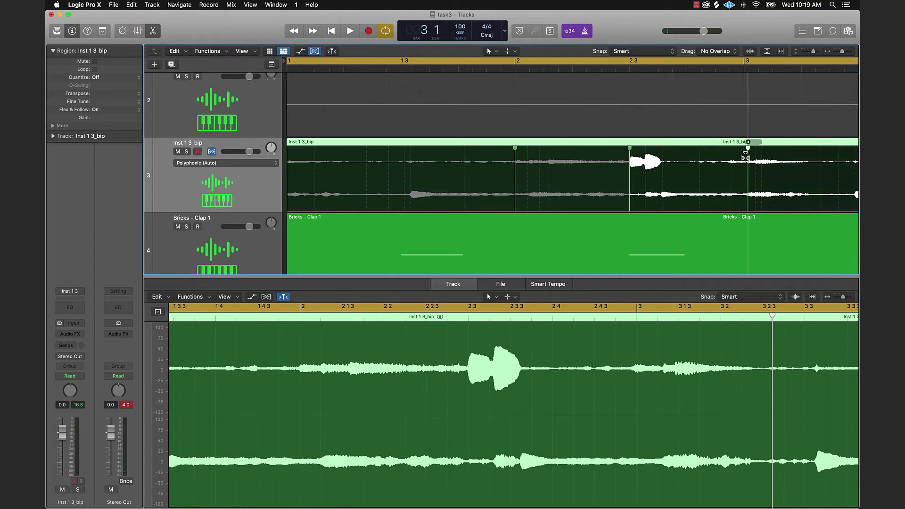
# Step: Replay the bounced loop from the start and flex the transient near the middle of bar 3 onto beat 3
pyautogui.hscroll(5, 749, 159)
pyautogui.hscroll(5, 750, 159)
pyautogui.press('Return')
pyautogui.press('space')
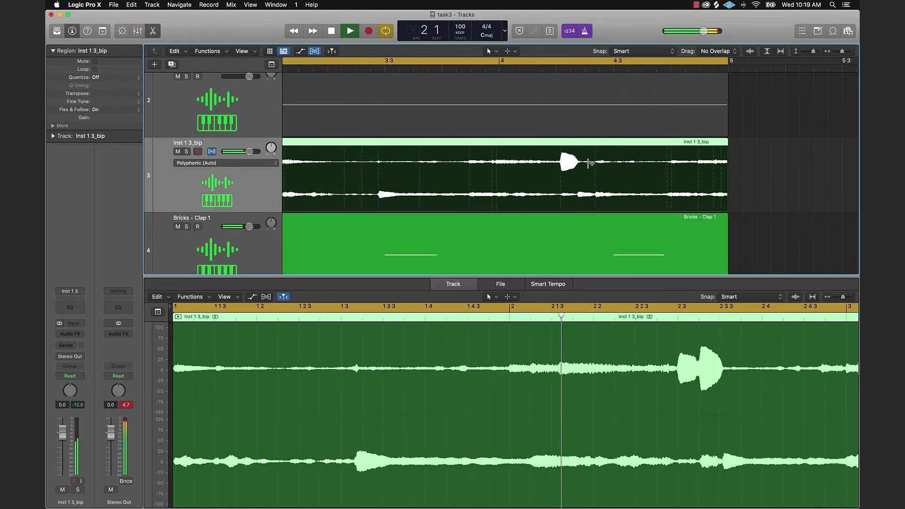
pyautogui.hscroll(-10, 470, 121)
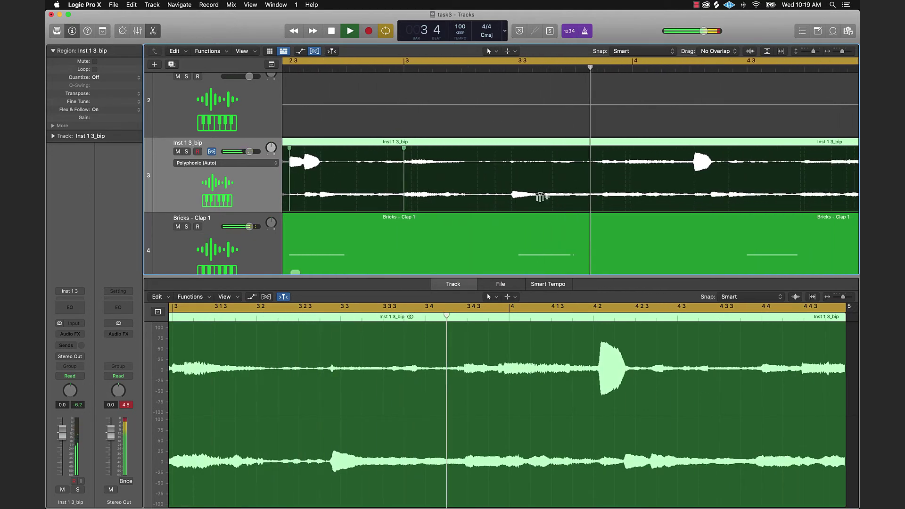
pyautogui.press('space')
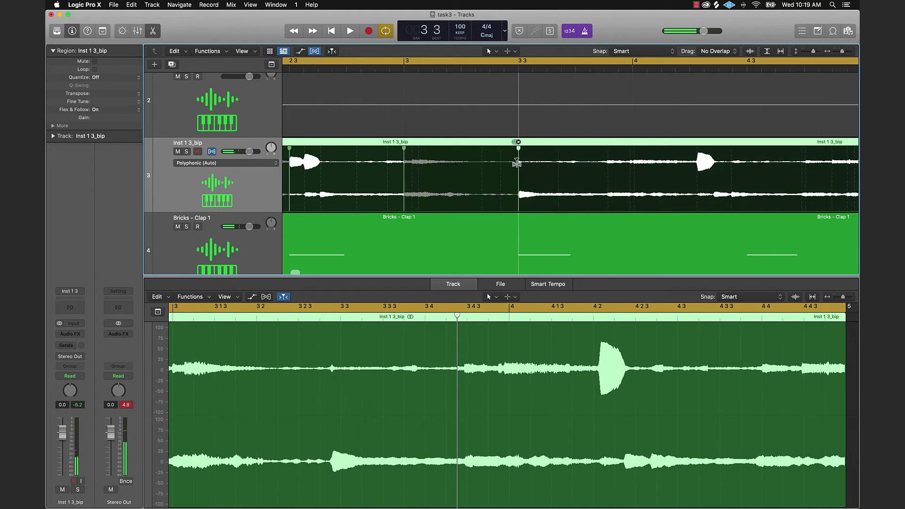
# Step: Play the loop again and flex the last two early transients onto the bar 4 downbeat and beat 3 of bar 4
pyautogui.press('Return')
pyautogui.press('space')
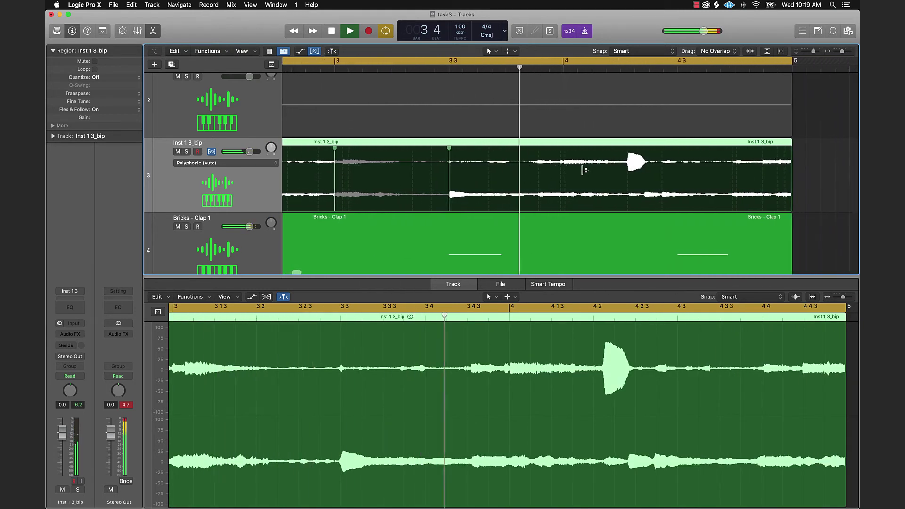
pyautogui.press('space')
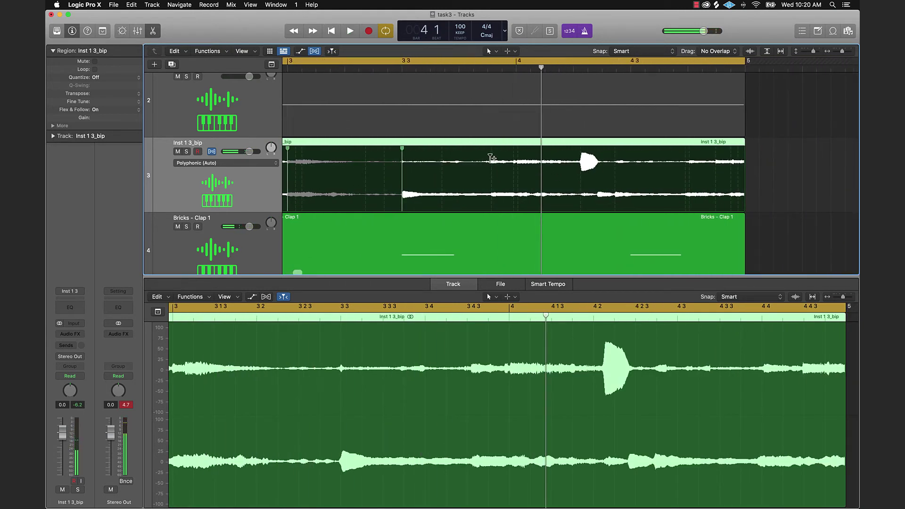
pyautogui.moveTo(490, 156); pyautogui.dragTo(517, 152)
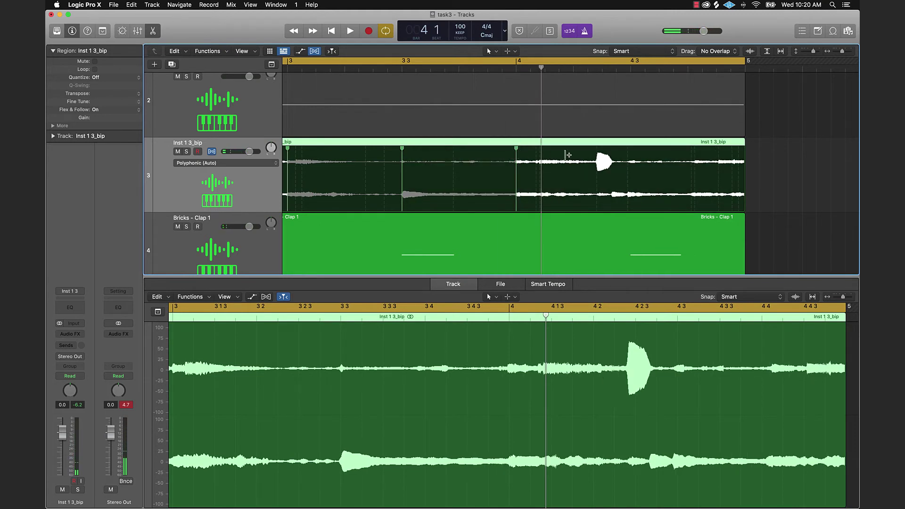
pyautogui.moveTo(595, 161); pyautogui.dragTo(631, 157)
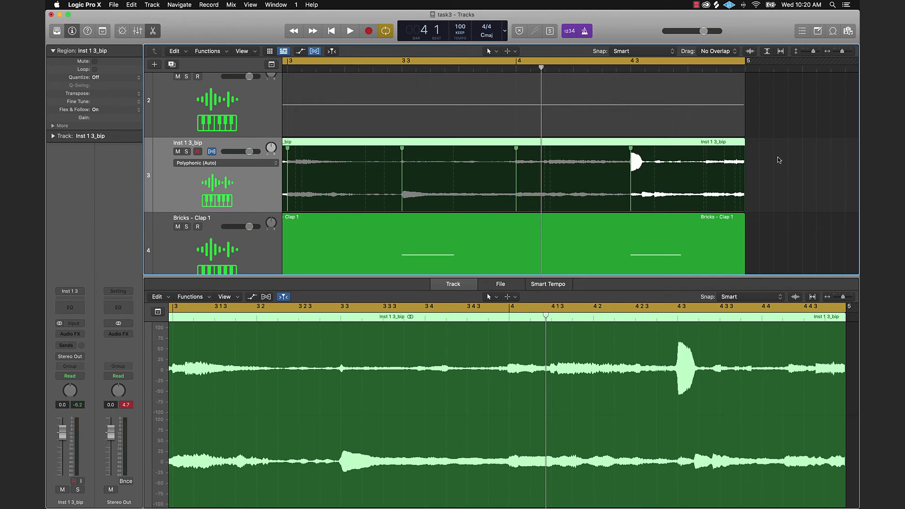
# Step: Play the full four-bar loop to check the flexed audio's timing against the clap and hi-hat tracks
pyautogui.press('space')
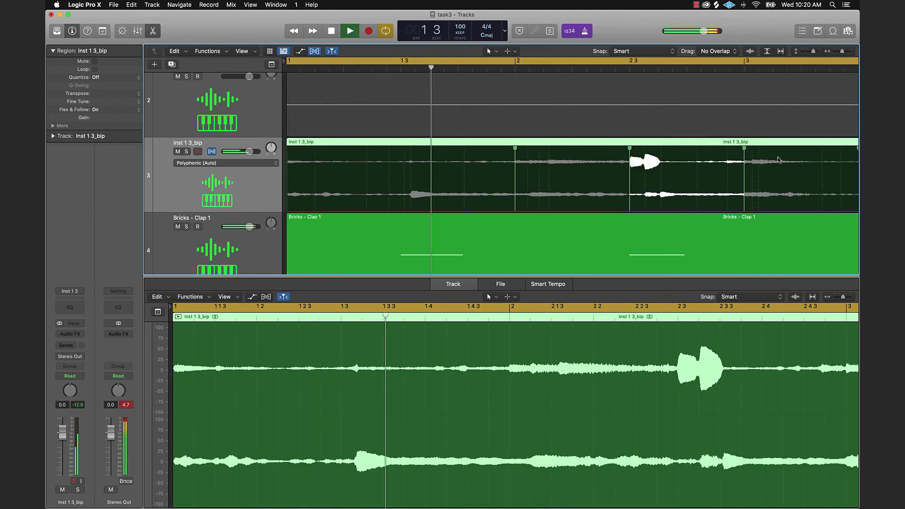
pyautogui.press('super+Up')
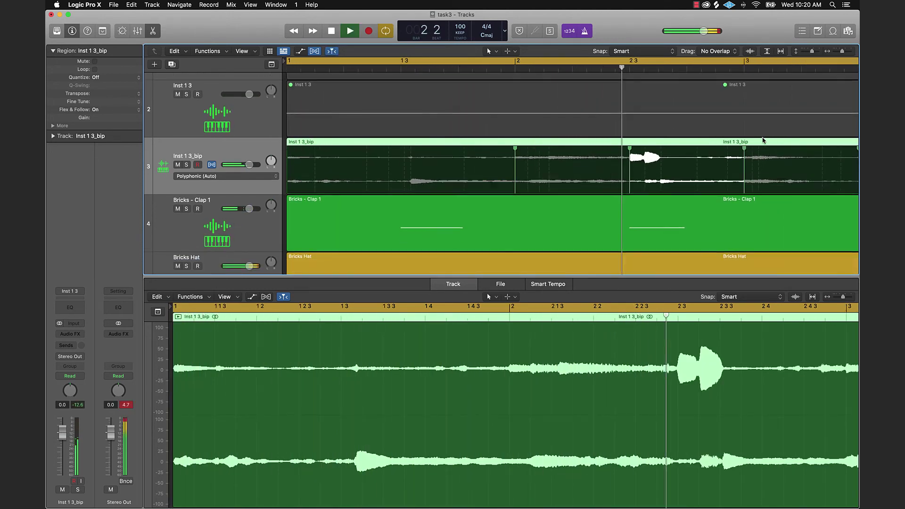
pyautogui.press('super+Left')
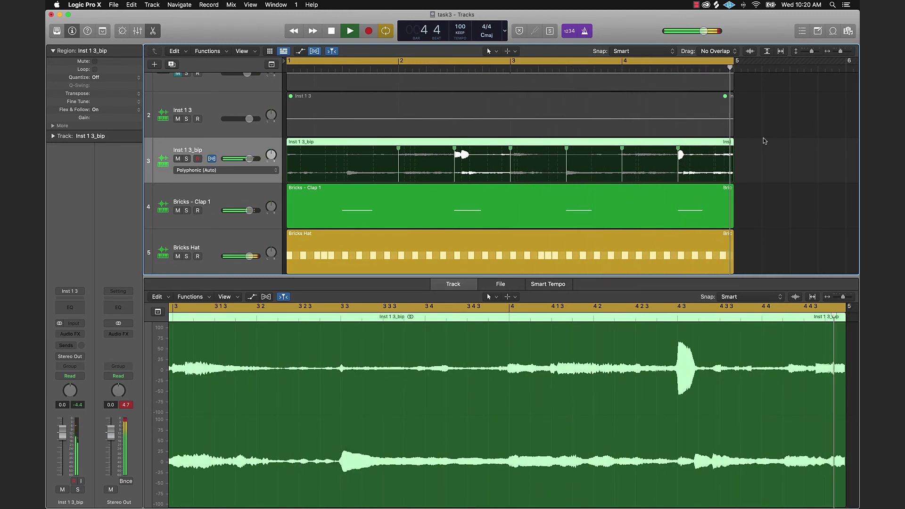
pyautogui.press('space')
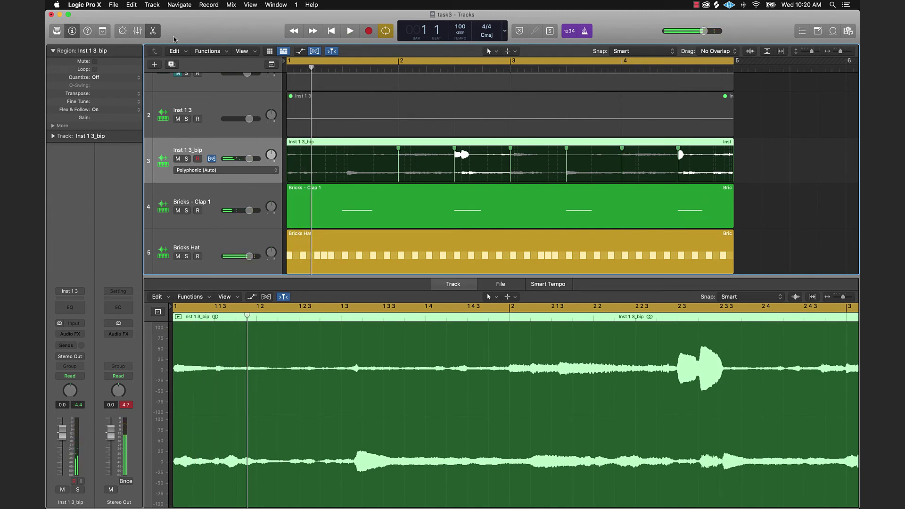
# Step: Load the flexed Inst 1 3_bip region into Quick Sampler on a new track and mute the Inst 1 3 and Inst 1 3_bip source tracks
pyautogui.click(154, 32)
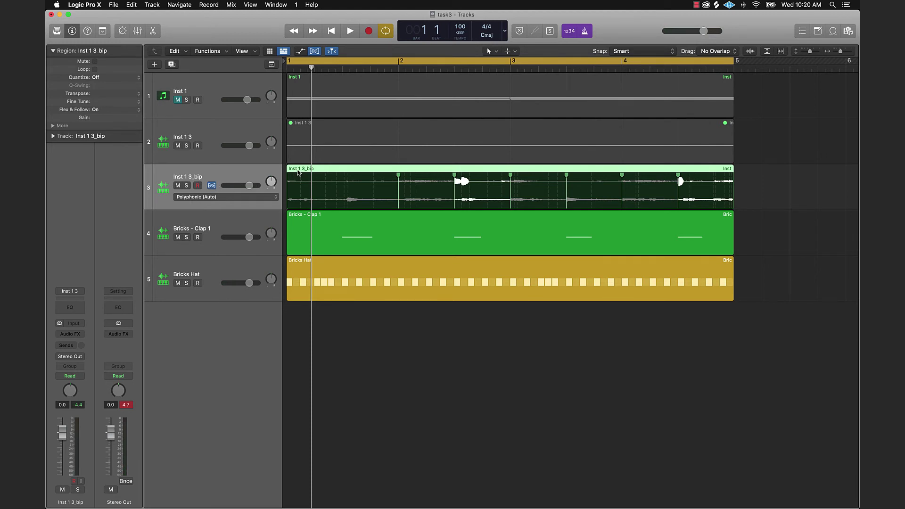
pyautogui.moveTo(298, 172); pyautogui.dragTo(197, 325)
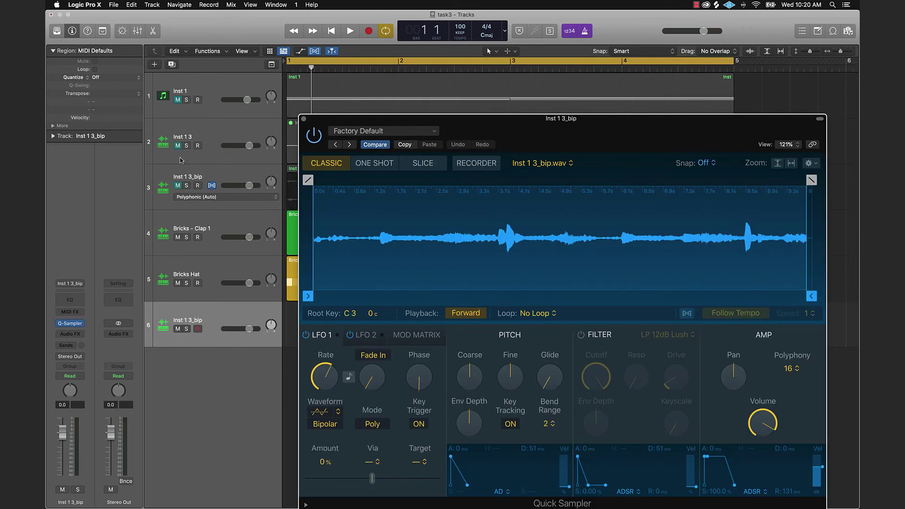
pyautogui.click(304, 119)
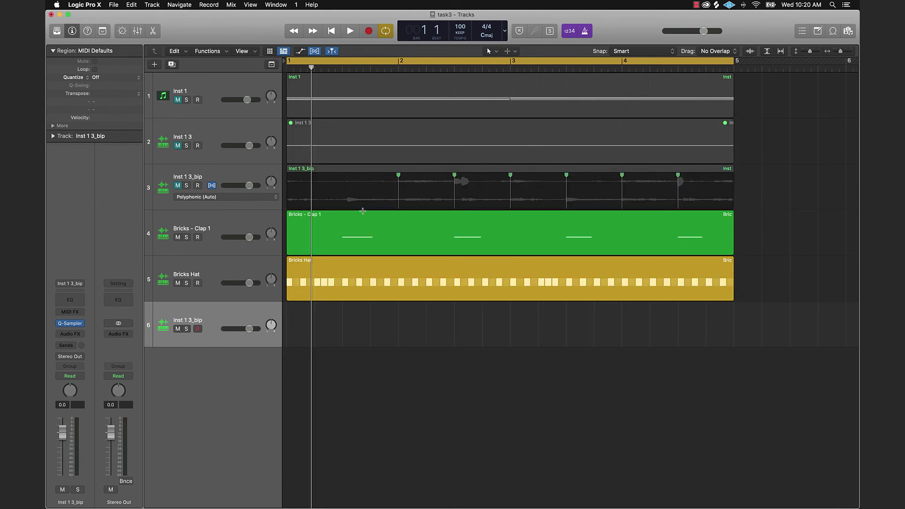
# Step: Show Musical Typing and turn on Flex with Follow Tempo for the Inst 1 3_bip sample in Quick Sampler
pyautogui.press('super+k')
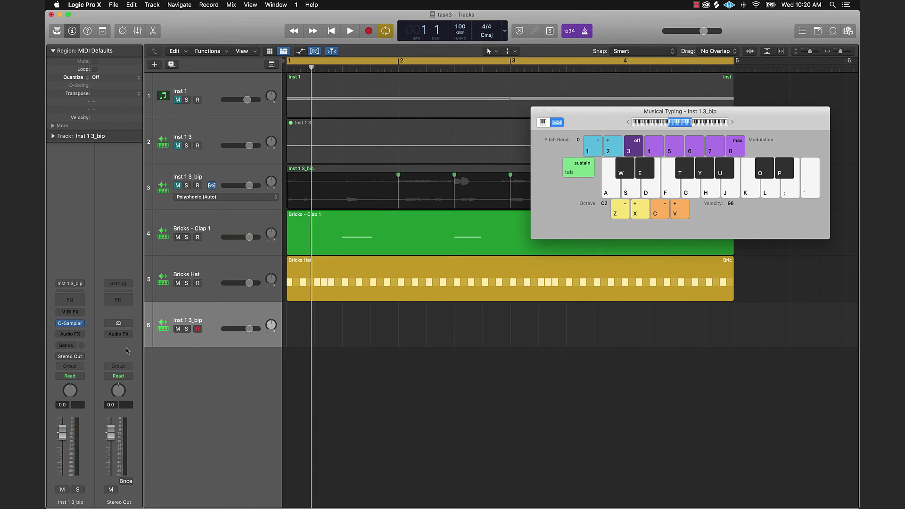
pyautogui.click(75, 324)
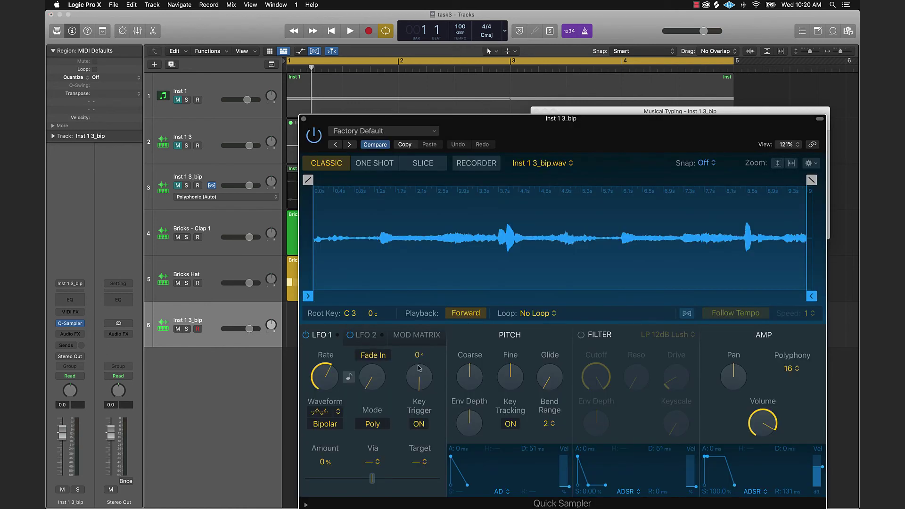
pyautogui.click(687, 314)
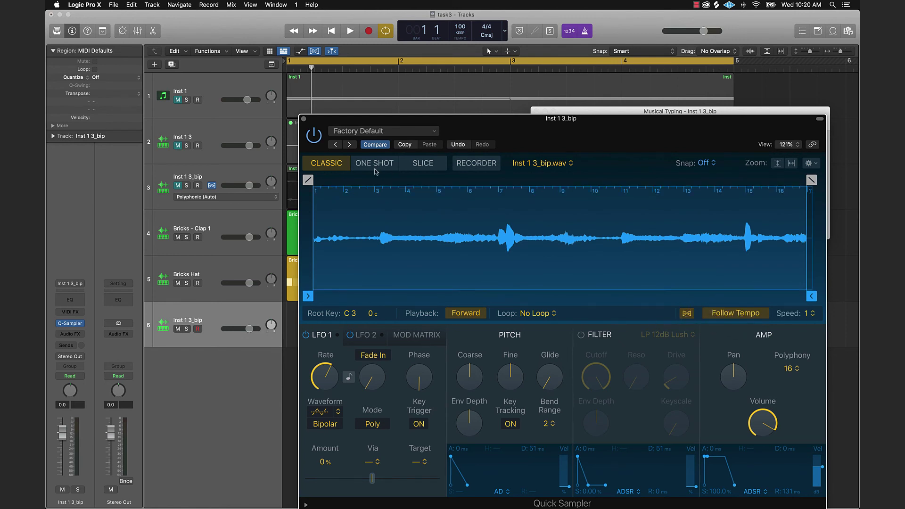
pyautogui.click(303, 119)
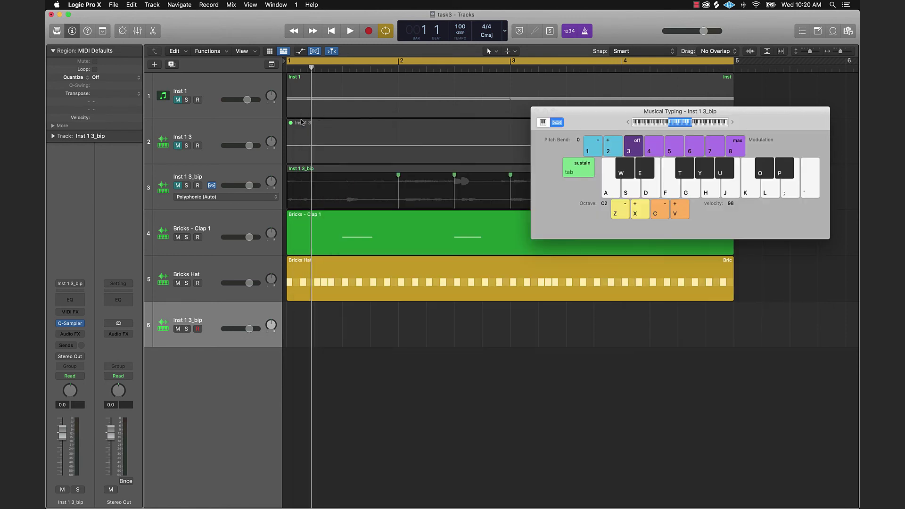
# Step: Raise the Musical Typing octave to C3 and audition the sample at C4 and C3
pyautogui.press('k')
pyautogui.press('k')
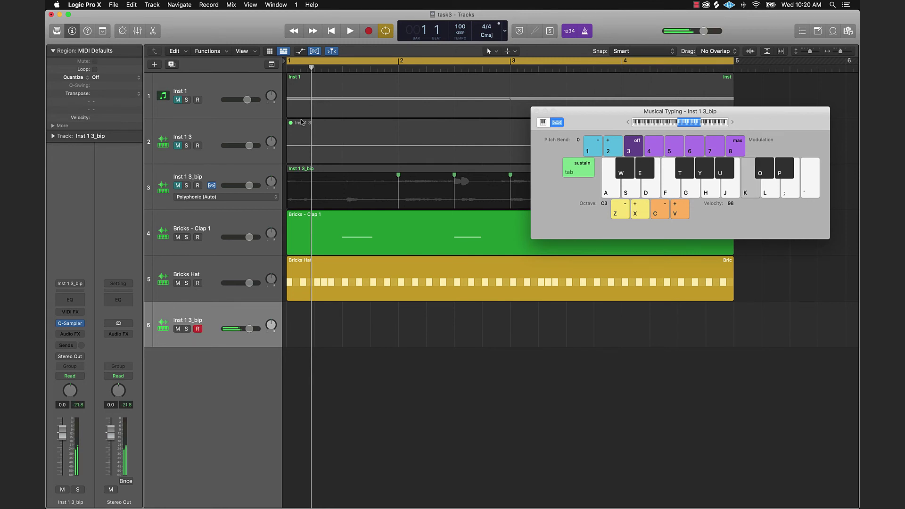
pyautogui.press('a')
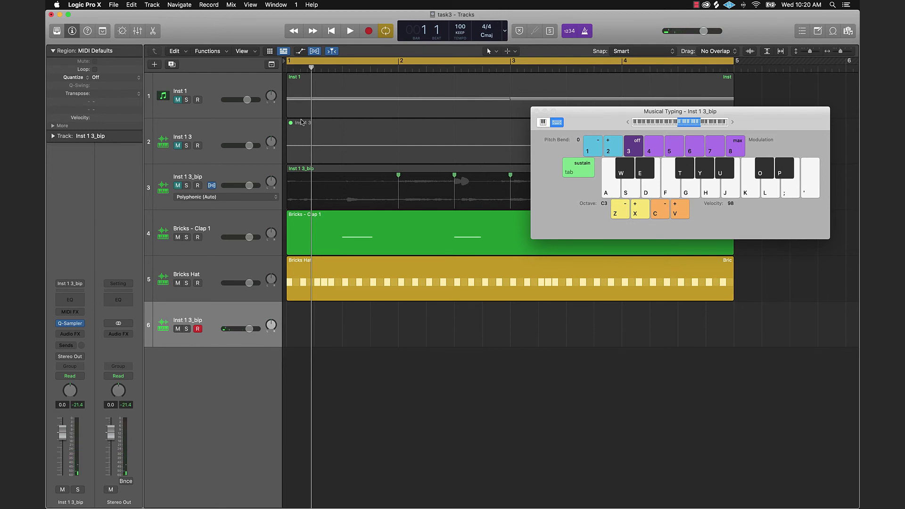
# Step: Record the sample held at C3 for the four-bar loop on the new Quick Sampler track
pyautogui.press('r')
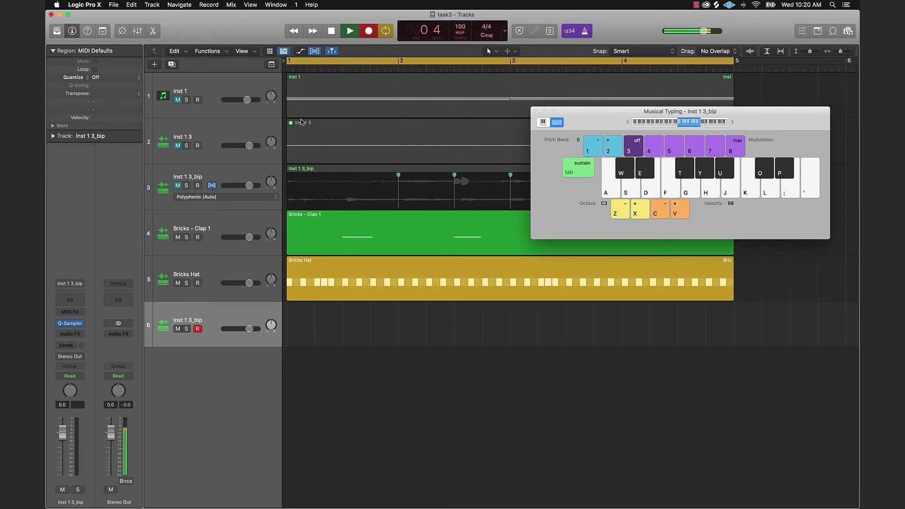
pyautogui.press('a')
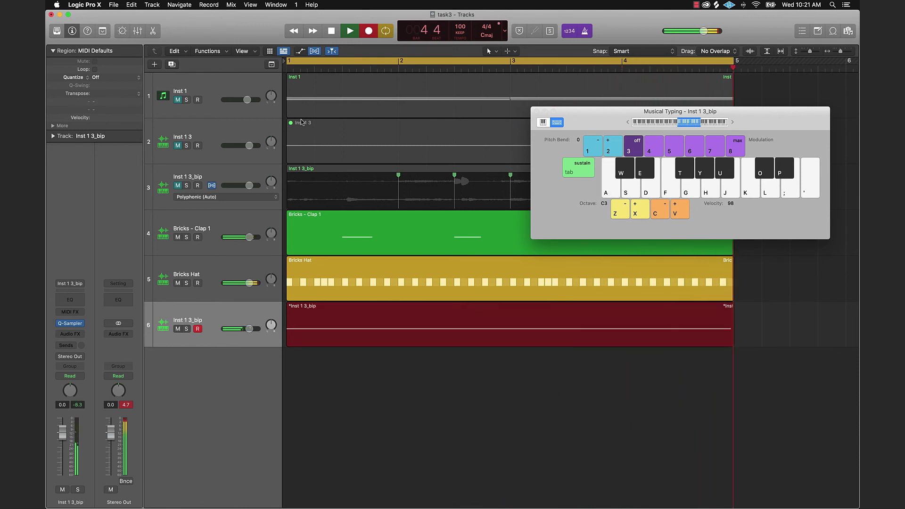
pyautogui.press('space')
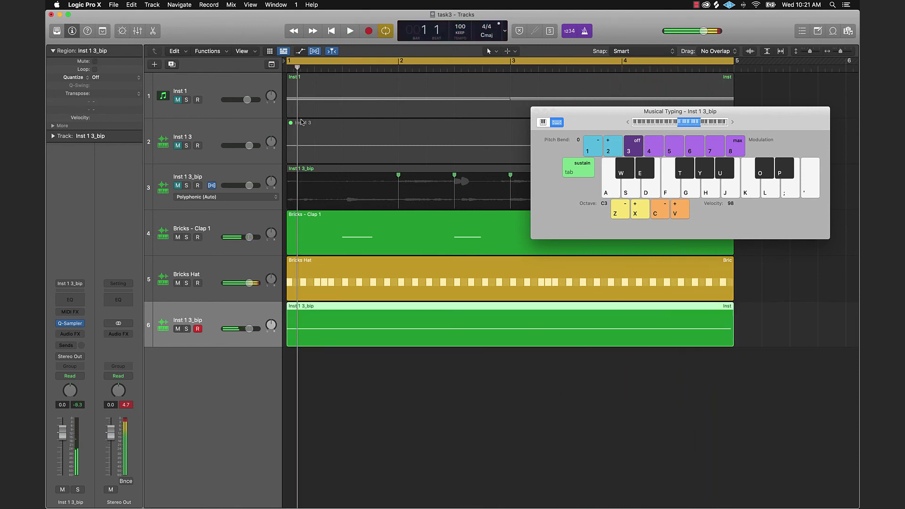
# Step: Open the recorded C3 region in the Piano Roll and select its note
pyautogui.doubleClick(334, 312)
pyautogui.press('super+a')
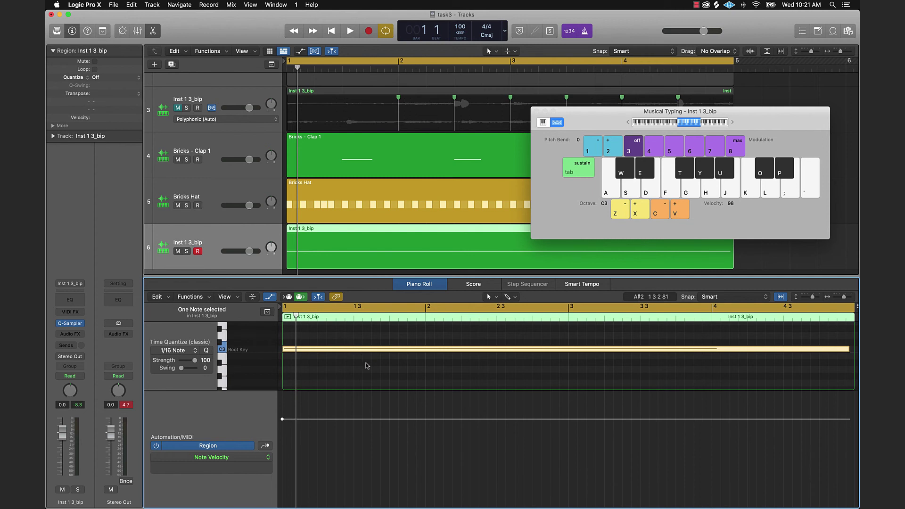
pyautogui.scroll(-2, 350, 252)
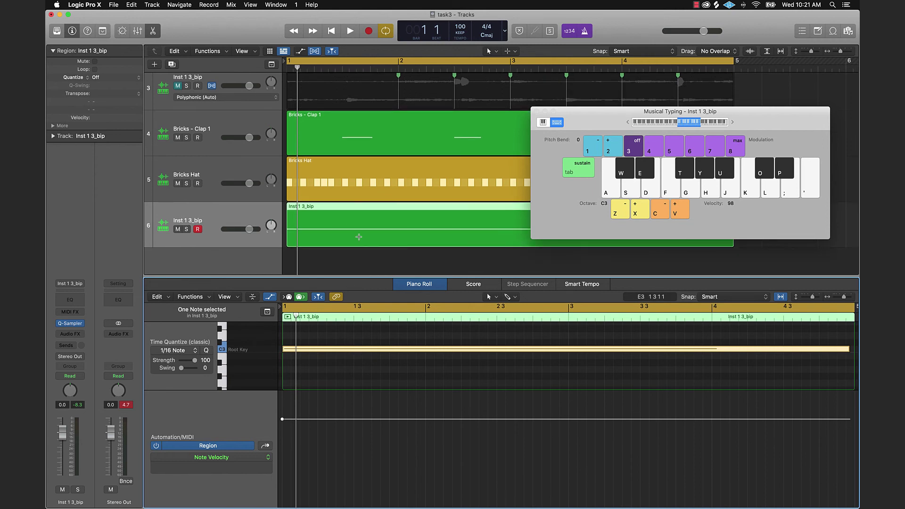
# Step: Duplicate the Quick Sampler track, mute the original, and audition the copy at C4
pyautogui.press('super+d')
pyautogui.click(178, 215)
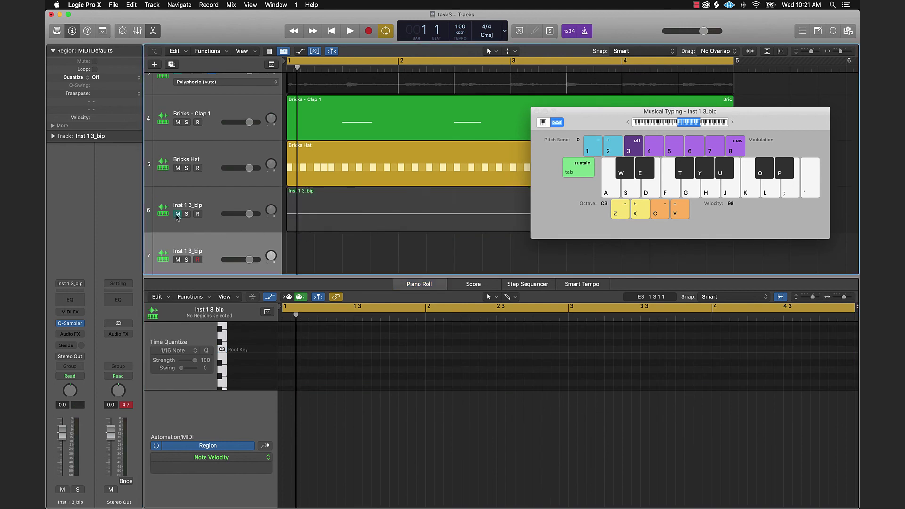
pyautogui.press('k')
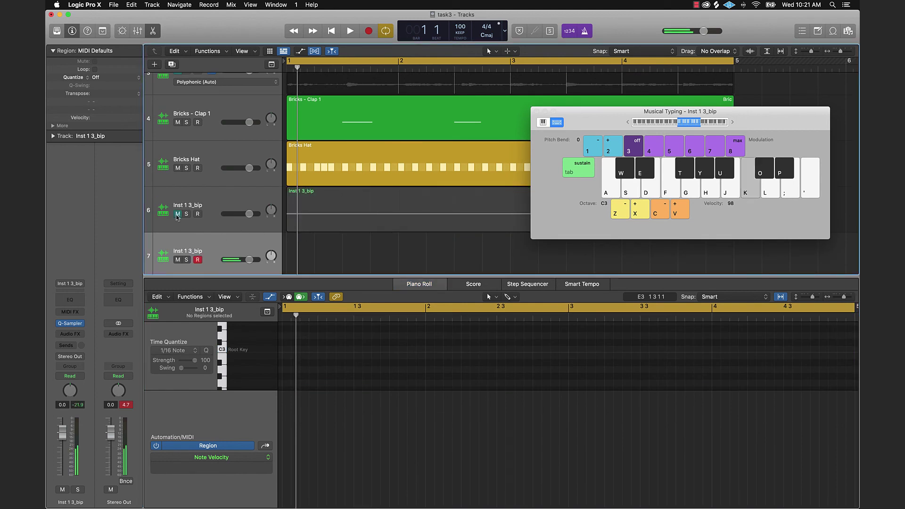
# Step: Record the sample held at C4 over the four bars on the duplicate track and select the recorded note in the Piano Roll
pyautogui.press('r')
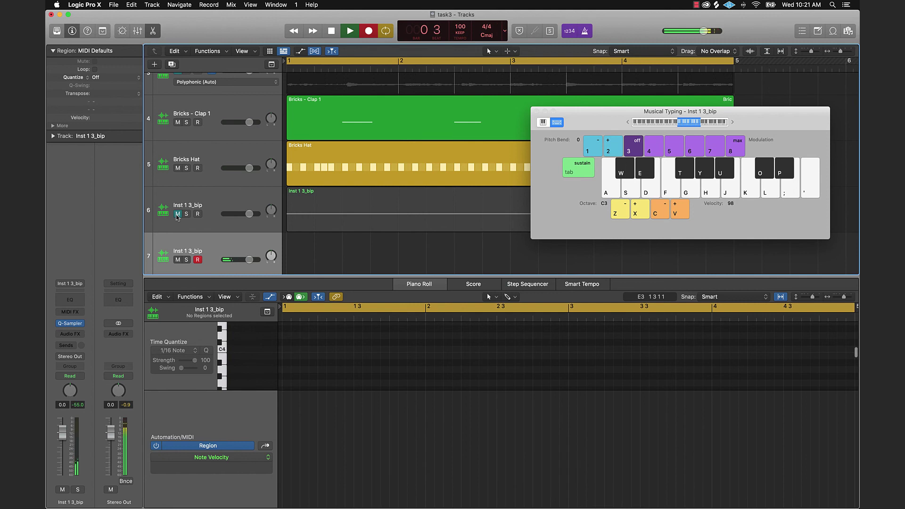
pyautogui.press('k')
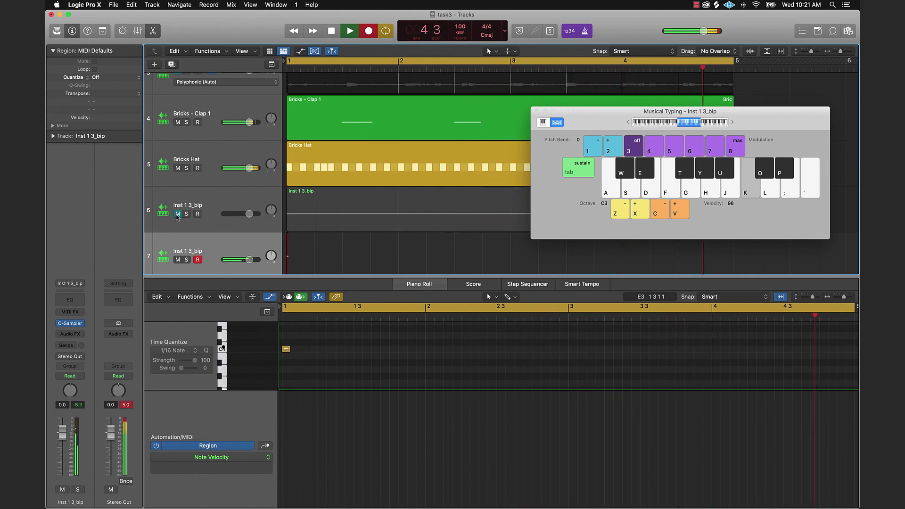
pyautogui.press('space')
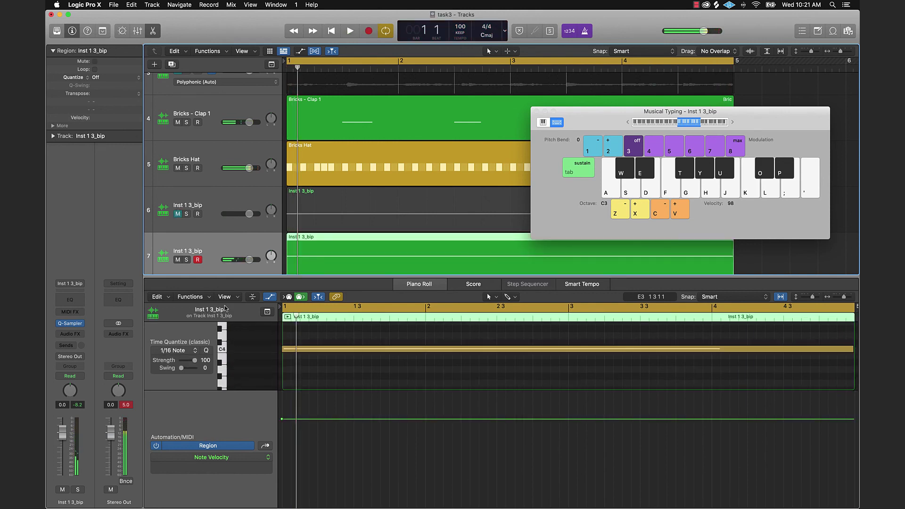
pyautogui.click(321, 350)
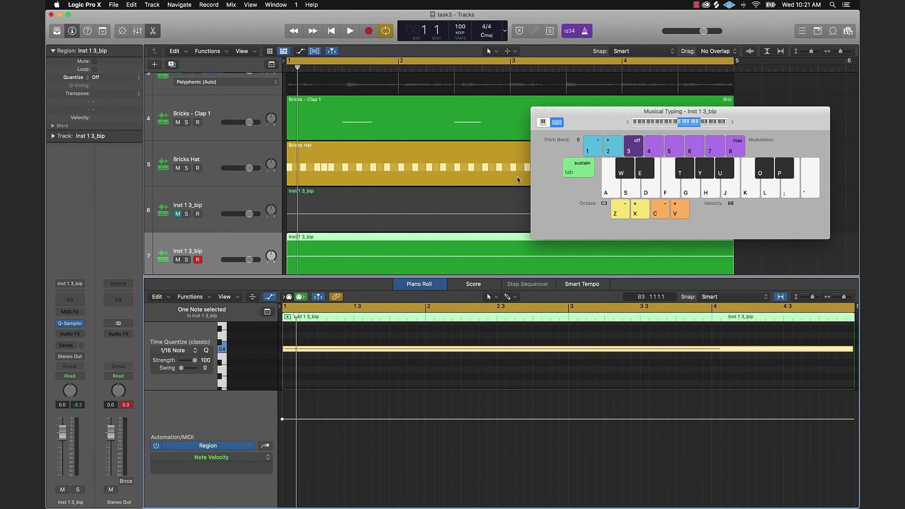
pyautogui.scroll(-3, 514, 175)
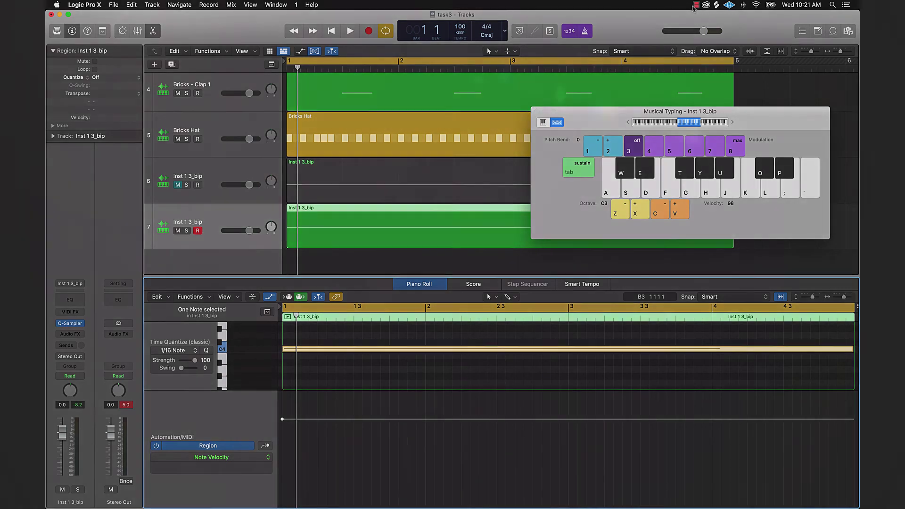
pyautogui.click(696, 5)
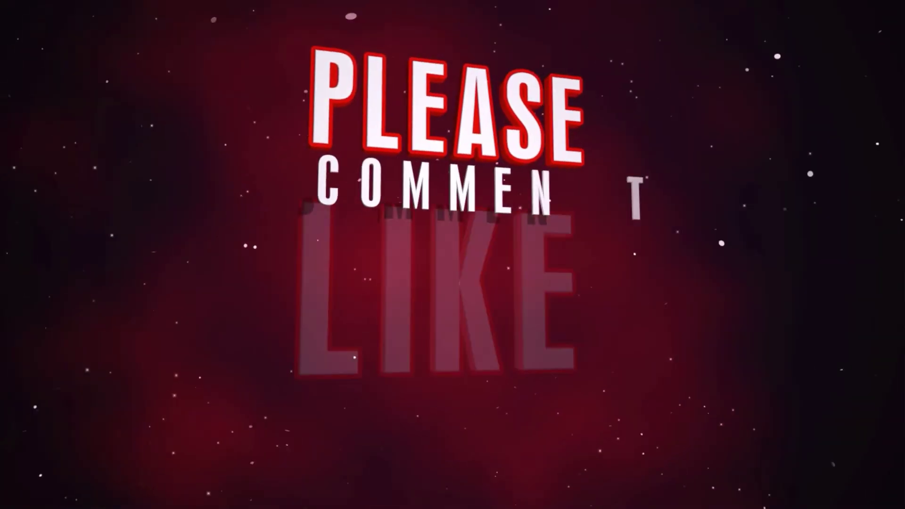